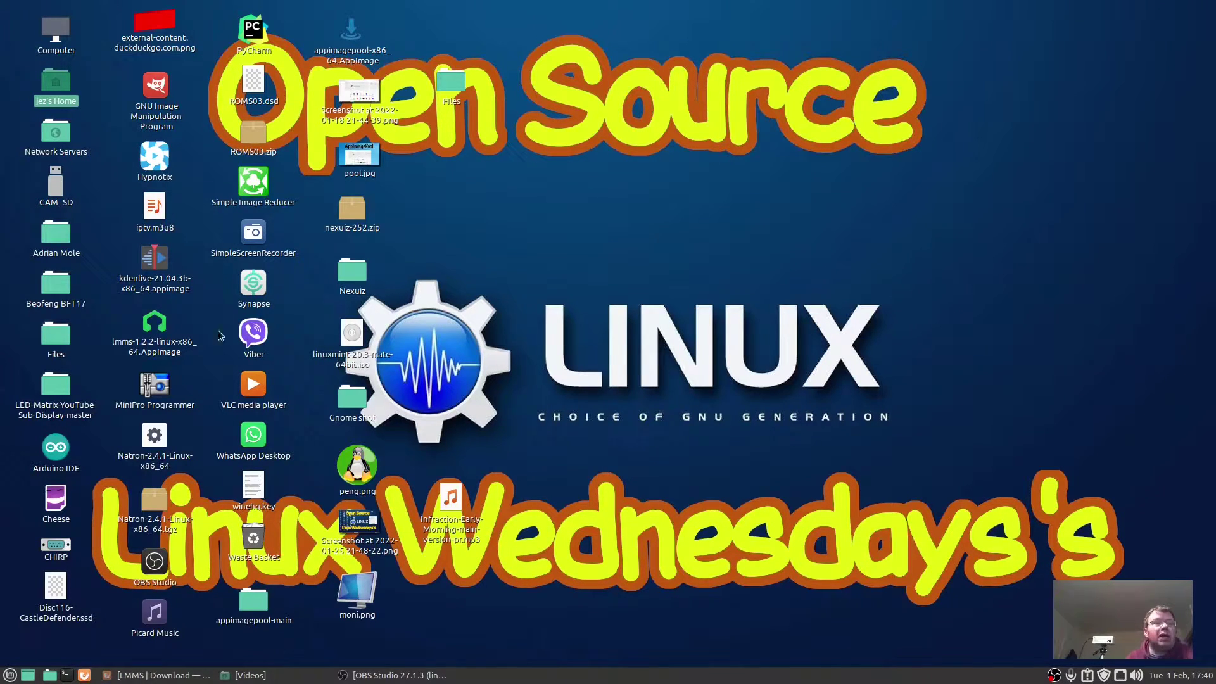
# Bring up Firefox on the lmms.io Linux page offering the LMMS 1.2.2 64-bit AppImage.
pyautogui.click(152, 675)
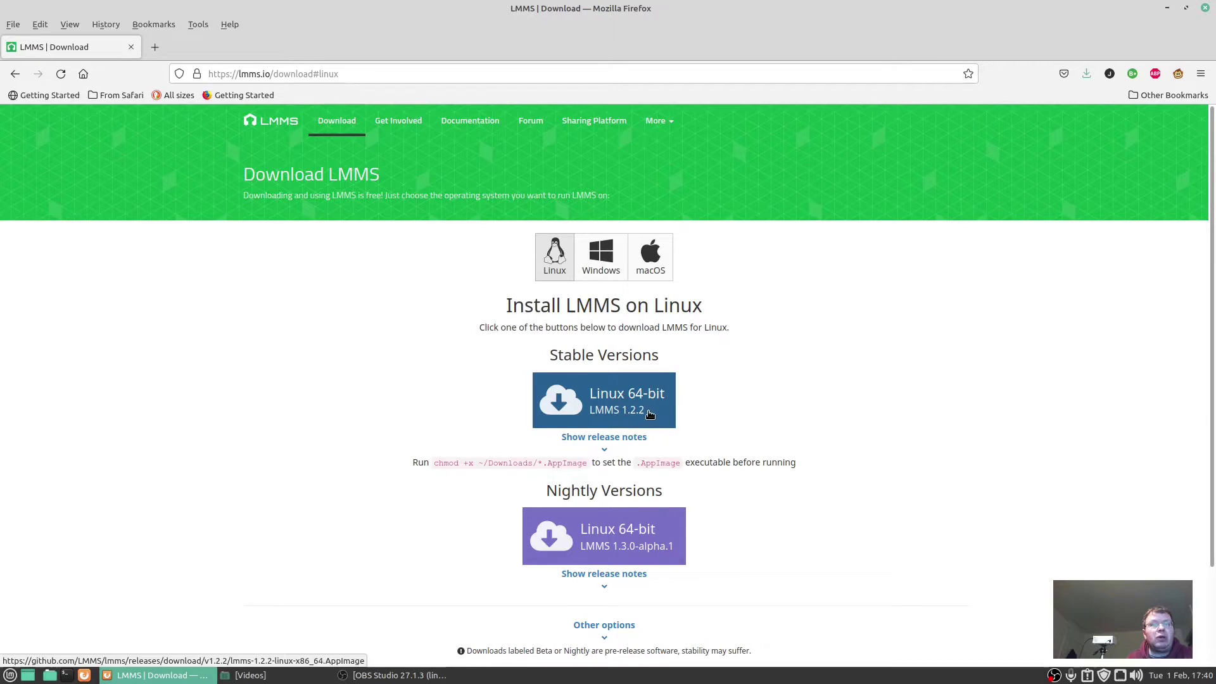
# Open a maximized, zoomed Terminal on the Desktop and run lsusb to confirm the Keystation Mini 32 MK3.
pyautogui.click(1167, 7)
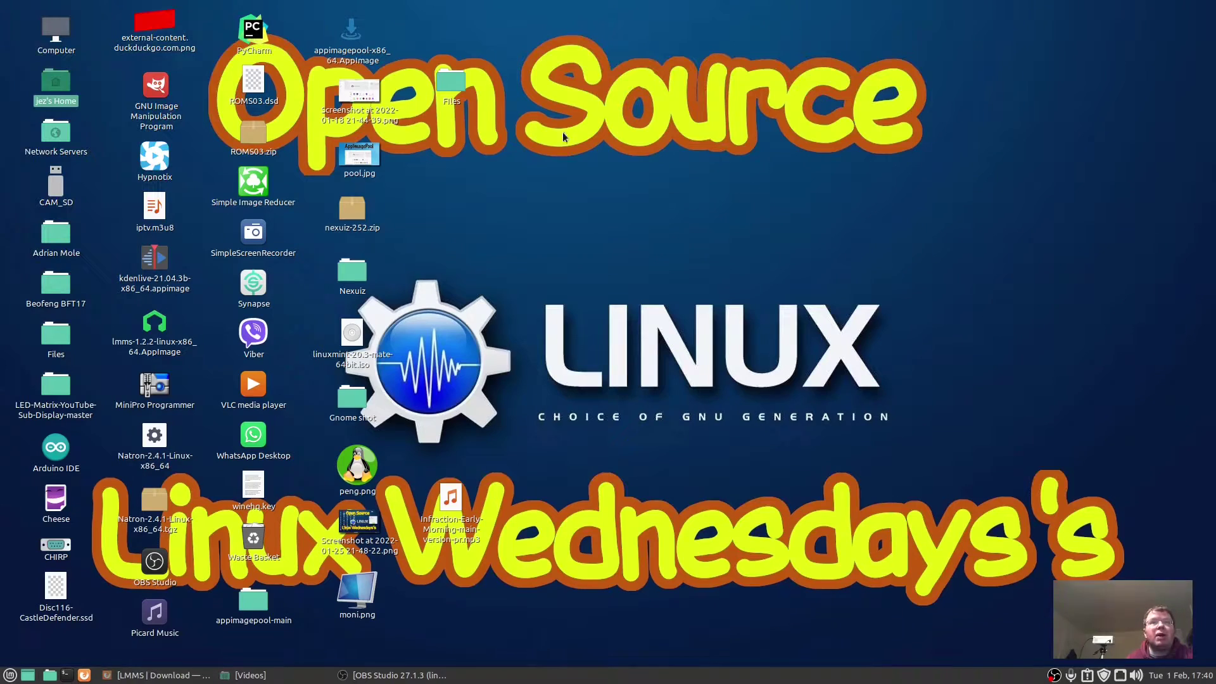
pyautogui.rightClick(554, 114)
pyautogui.click(594, 185)
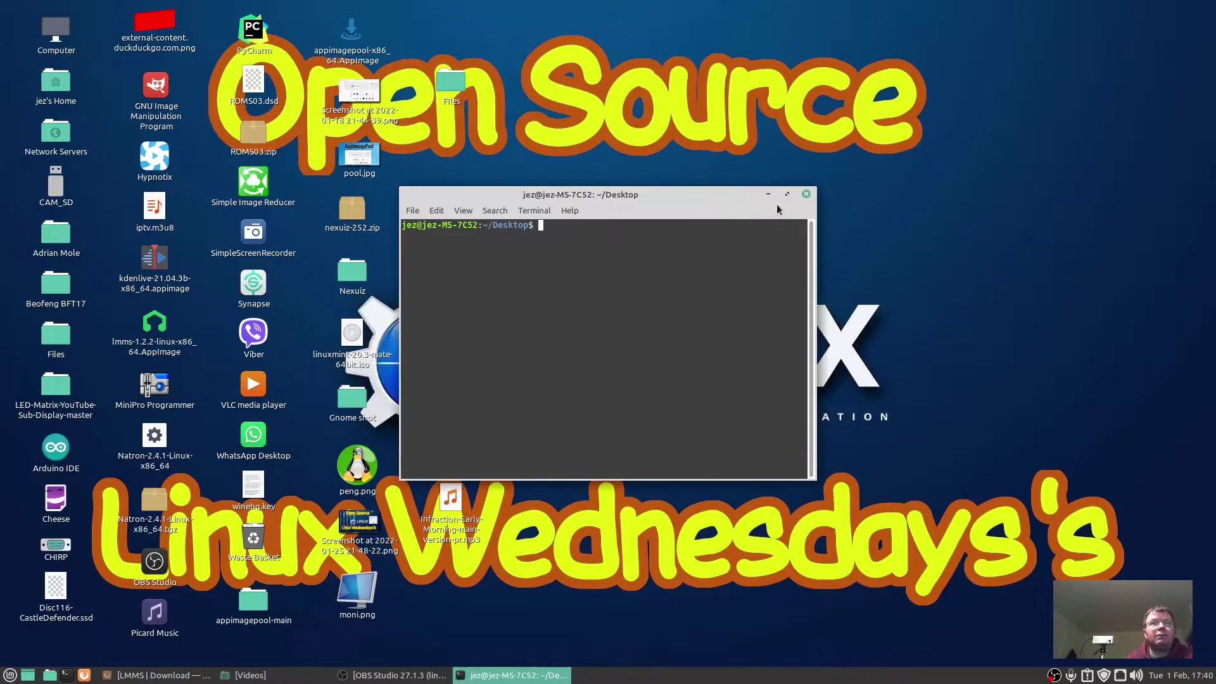
pyautogui.click(788, 194)
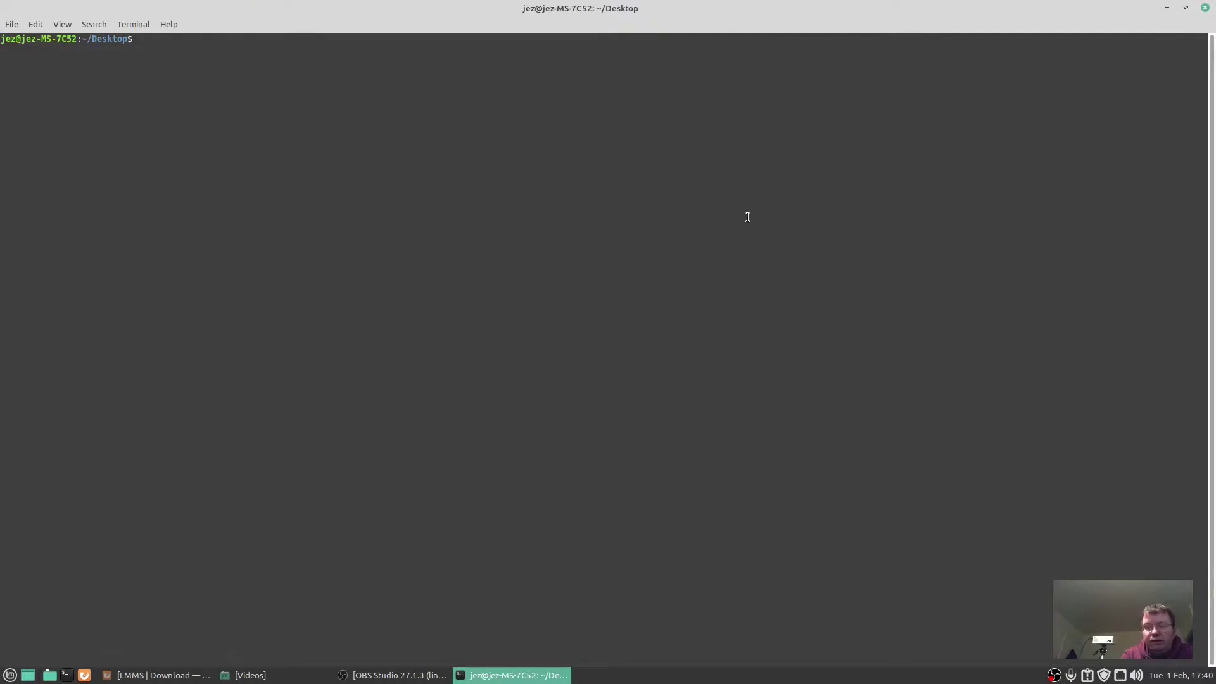
pyautogui.hotkey('ctrl', '+')
pyautogui.hotkey('ctrl', '+')
pyautogui.hotkey('ctrl', '+')
pyautogui.hotkey('ctrl', '+')
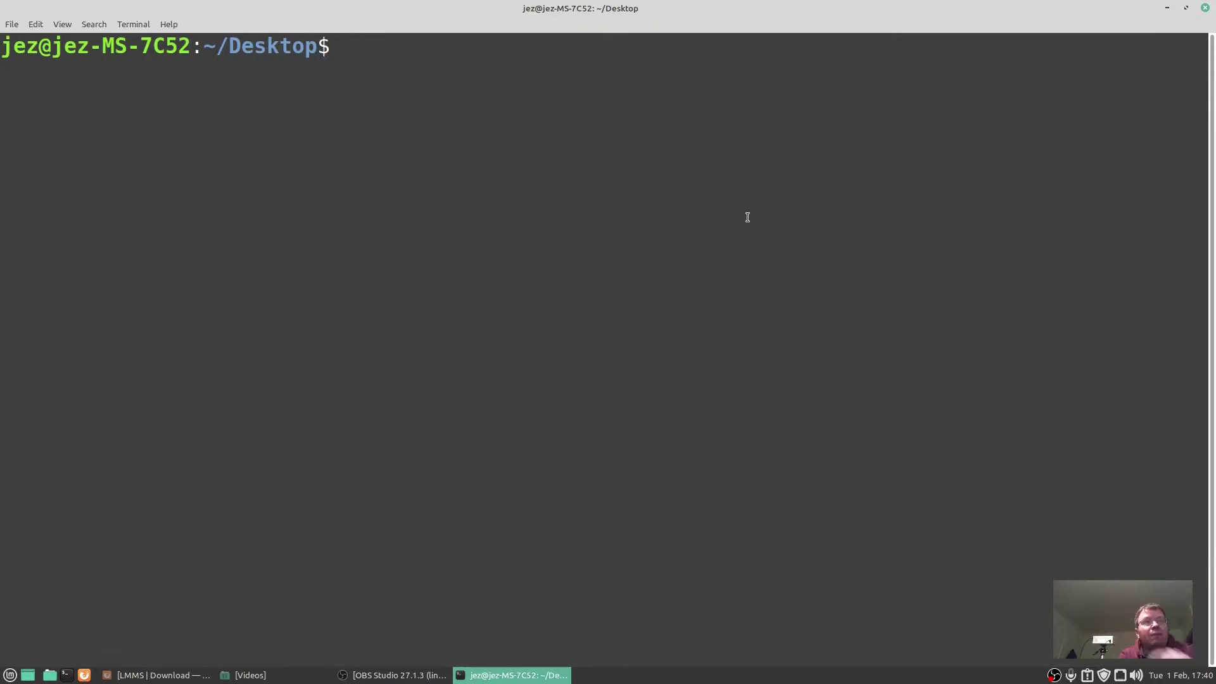
pyautogui.write('lsusb')
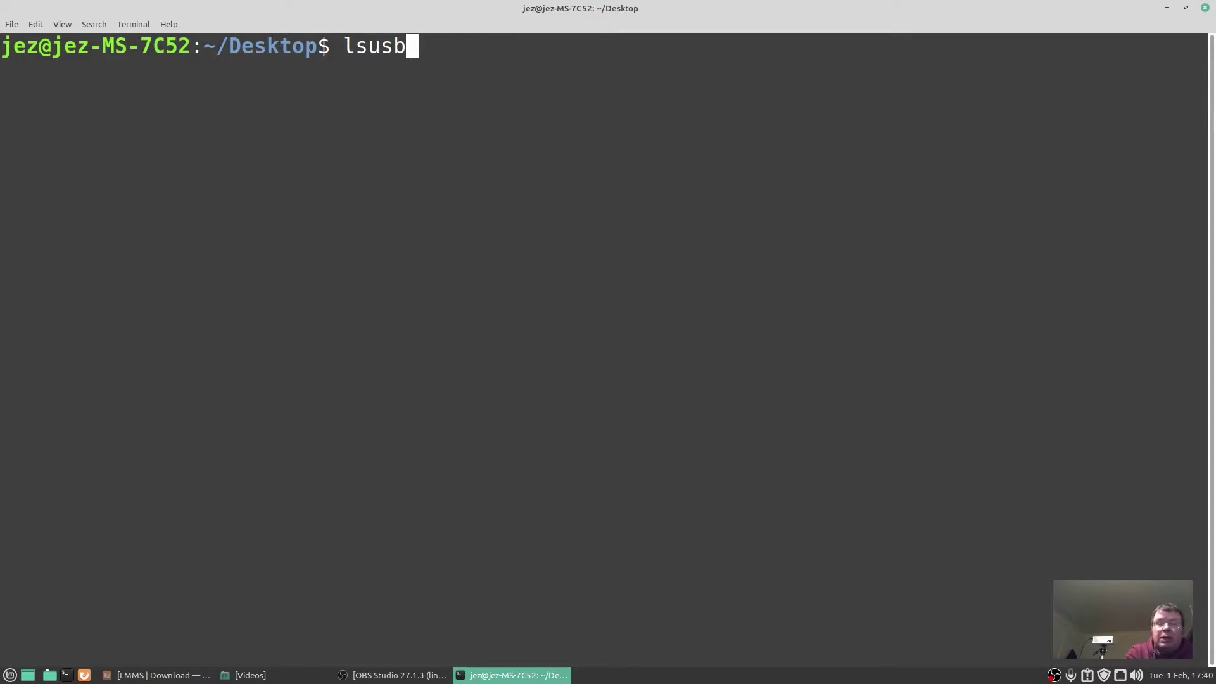
pyautogui.press('Return')
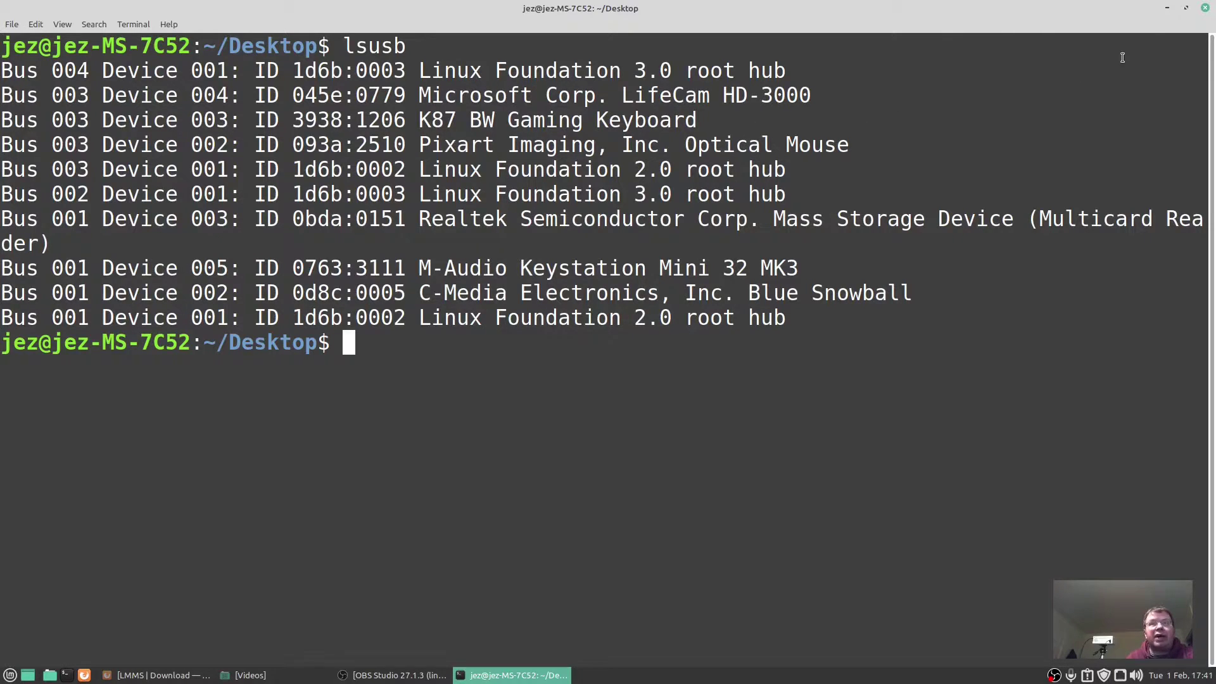
pyautogui.click(1205, 8)
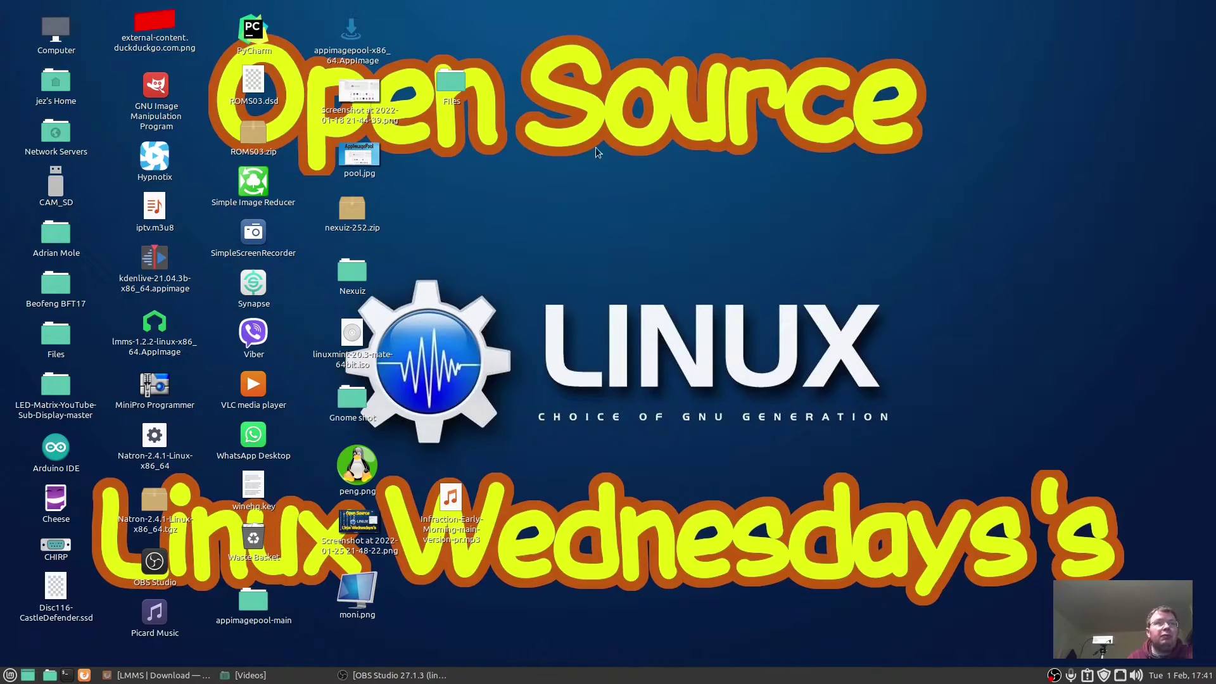
pyautogui.rightClick(157, 353)
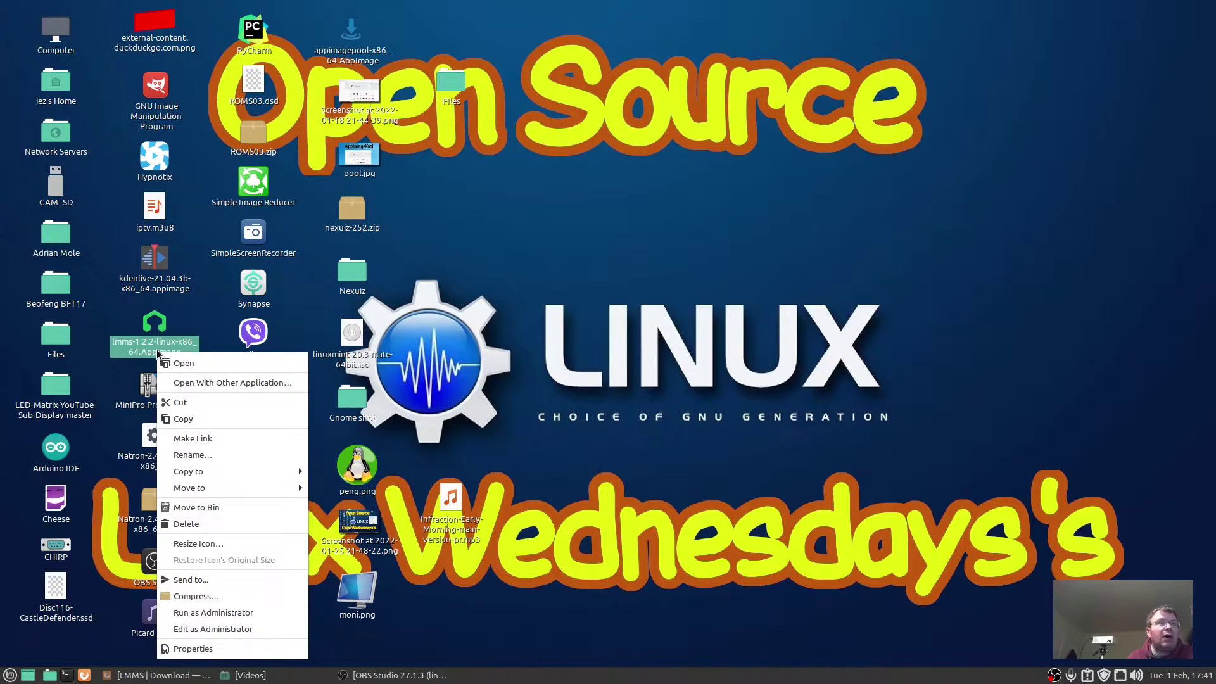
pyautogui.click(190, 649)
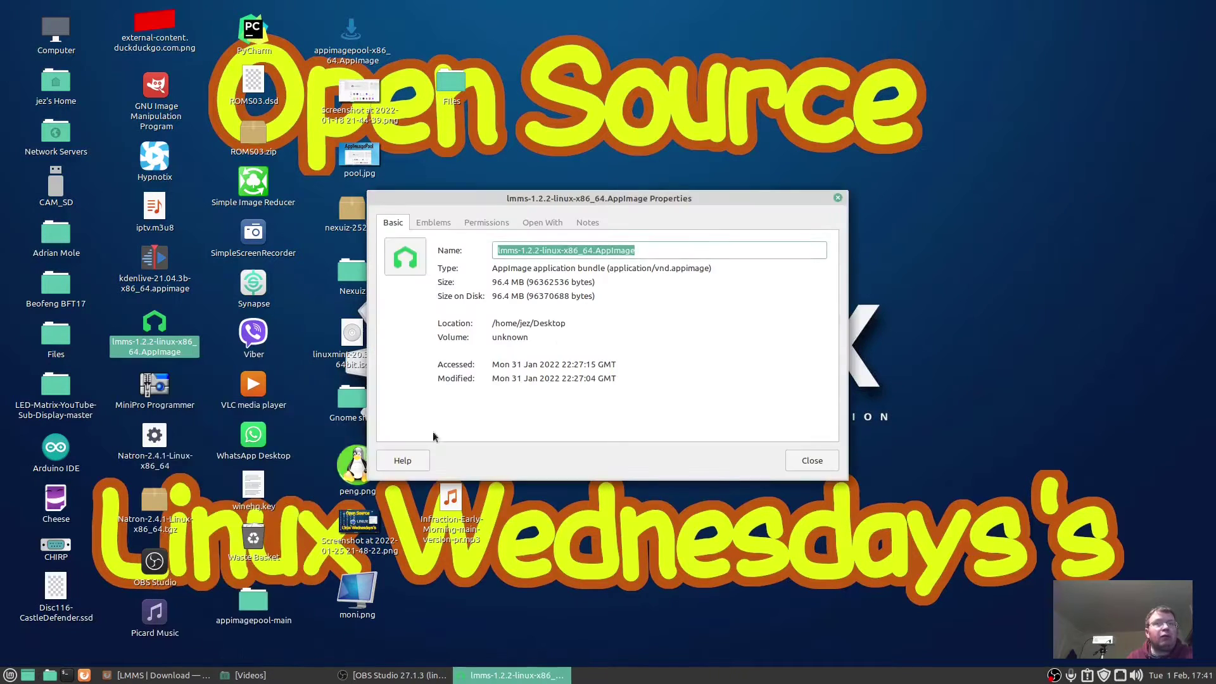
pyautogui.click(476, 221)
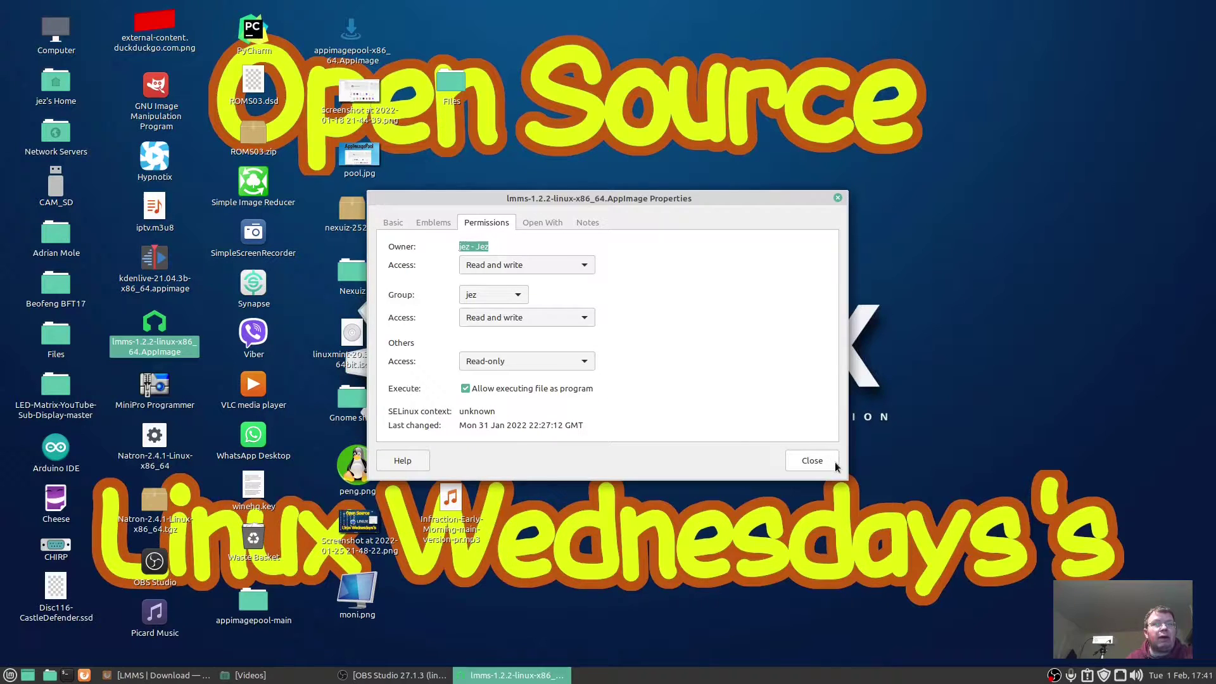
pyautogui.click(806, 459)
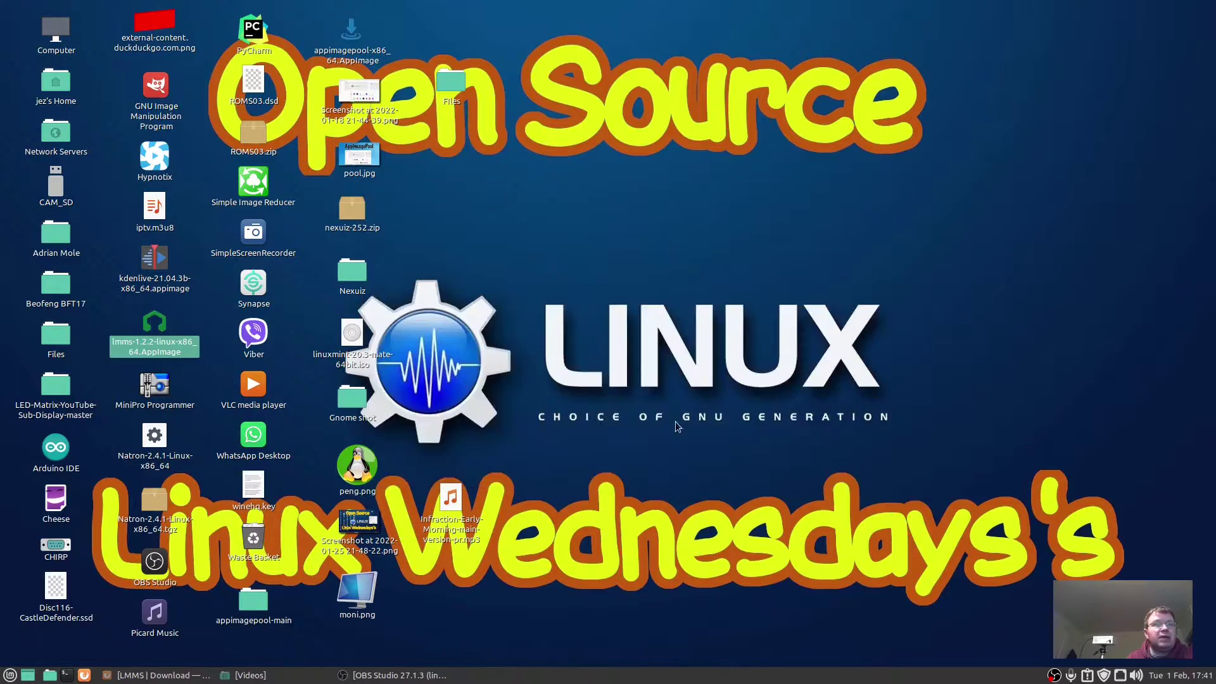
# Launch LMMS from its AppImage and rearrange the Song-Editor and Controller Rack windows.
pyautogui.doubleClick(154, 340)
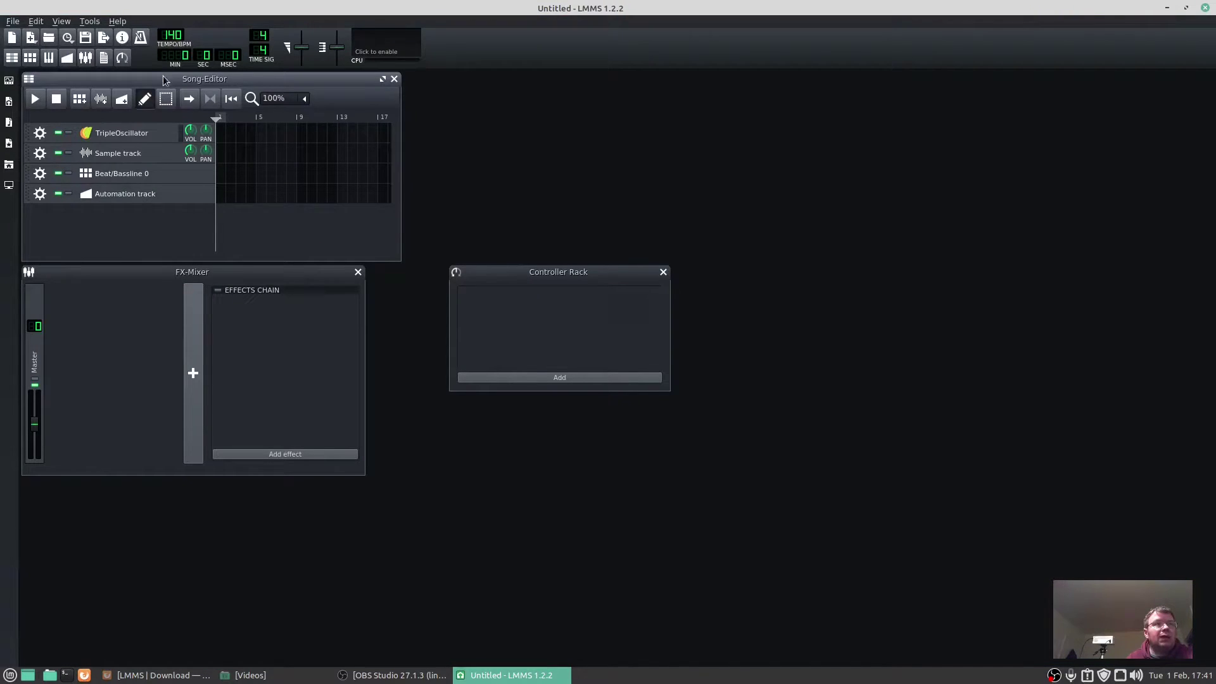
pyautogui.moveTo(198, 87); pyautogui.dragTo(835, 104)
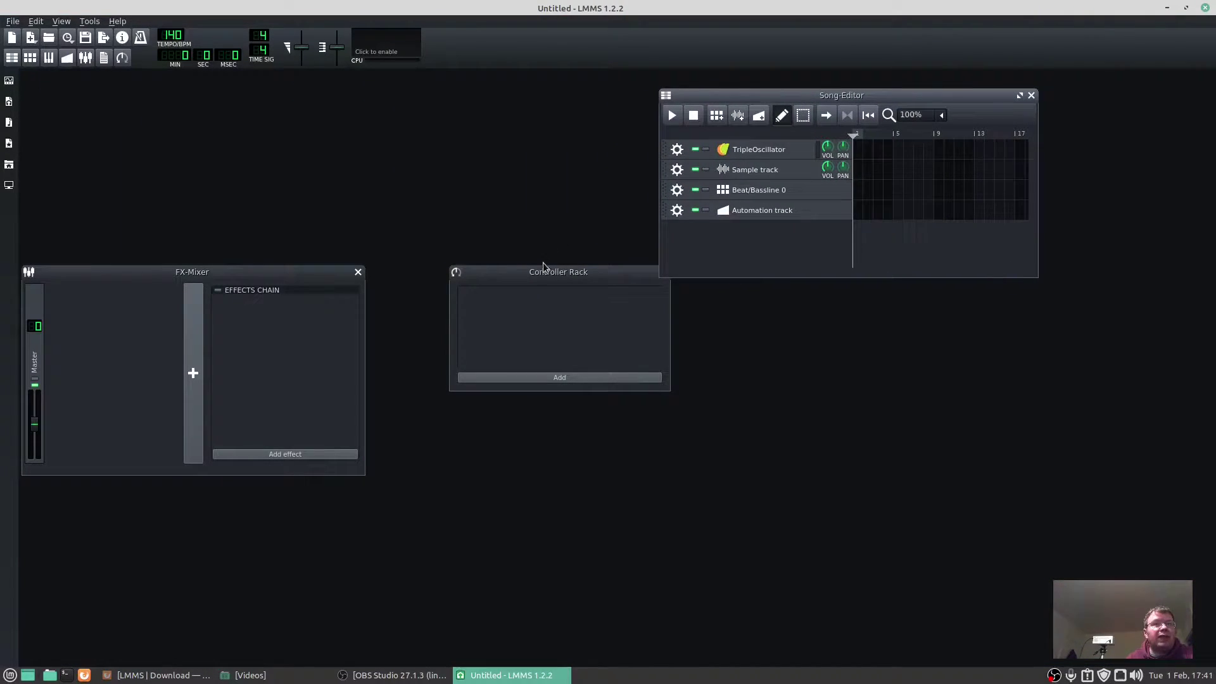
pyautogui.moveTo(496, 269); pyautogui.dragTo(99, 89)
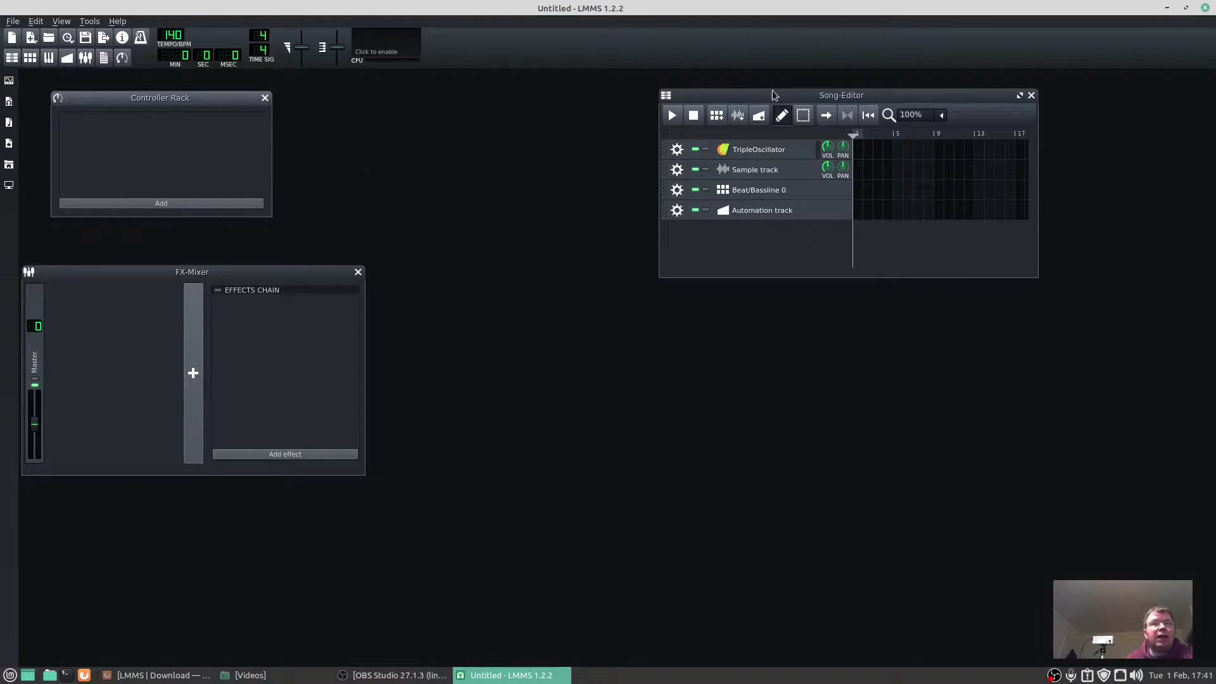
pyautogui.moveTo(754, 99); pyautogui.dragTo(482, 85)
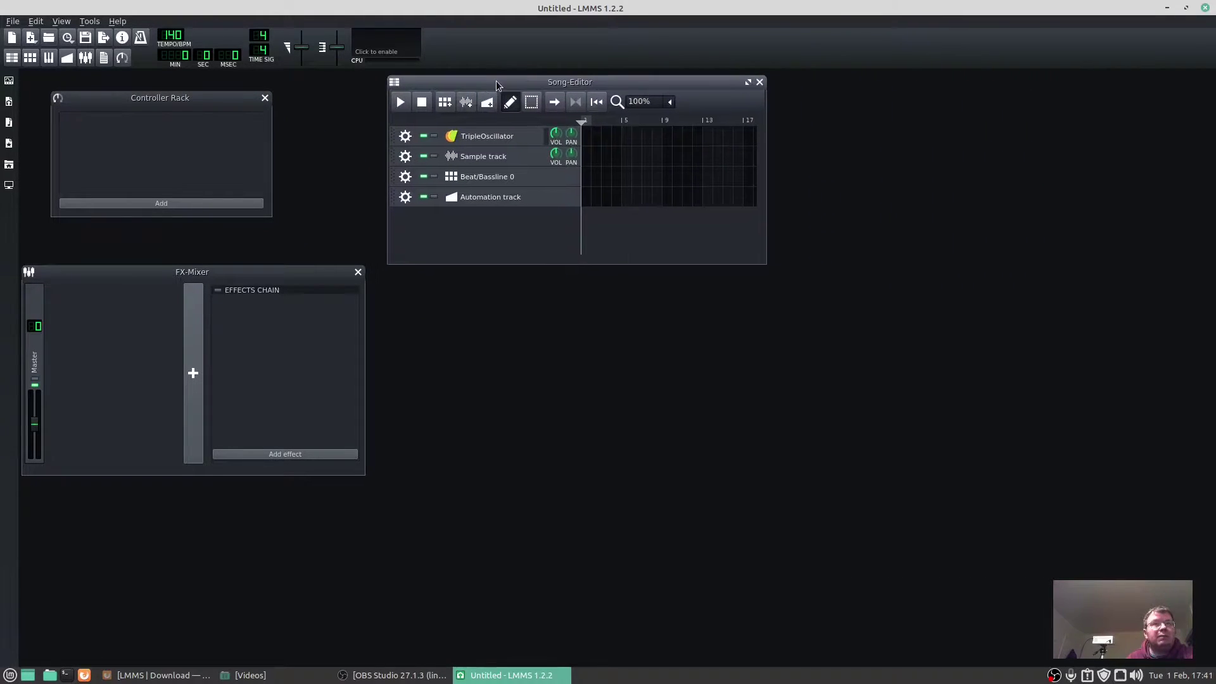
# Enable MIDI input in the TripleOscillator instrument's MIDI settings.
pyautogui.click(494, 137)
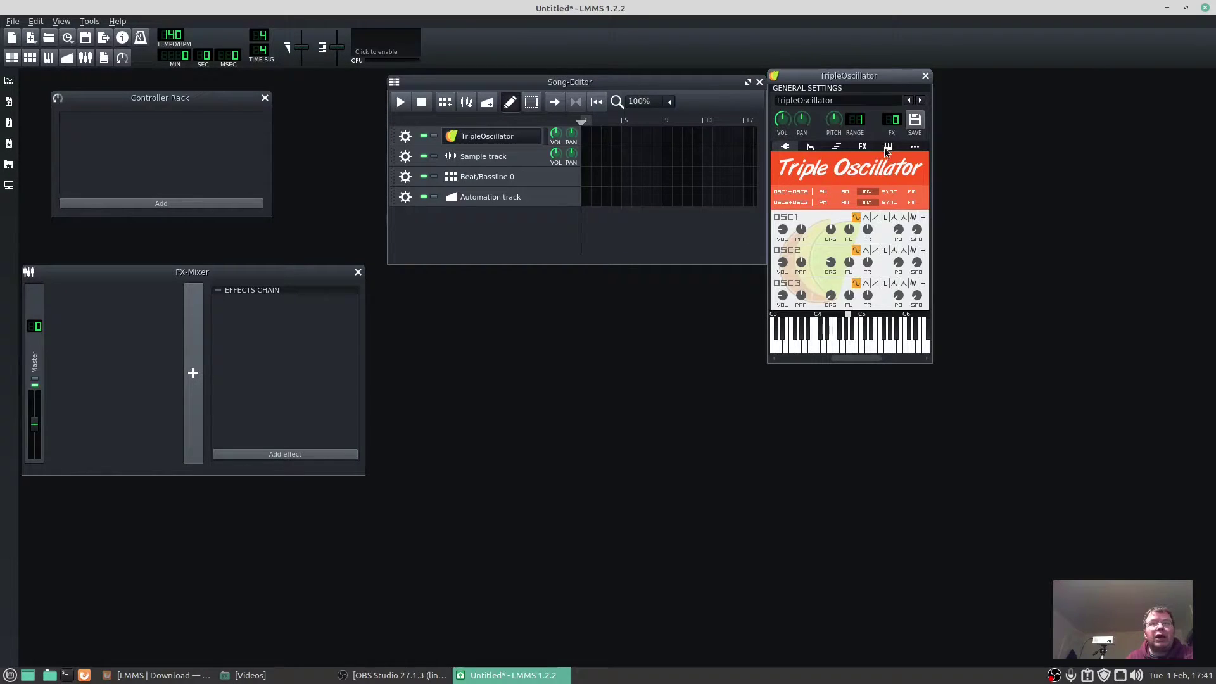
pyautogui.click(888, 148)
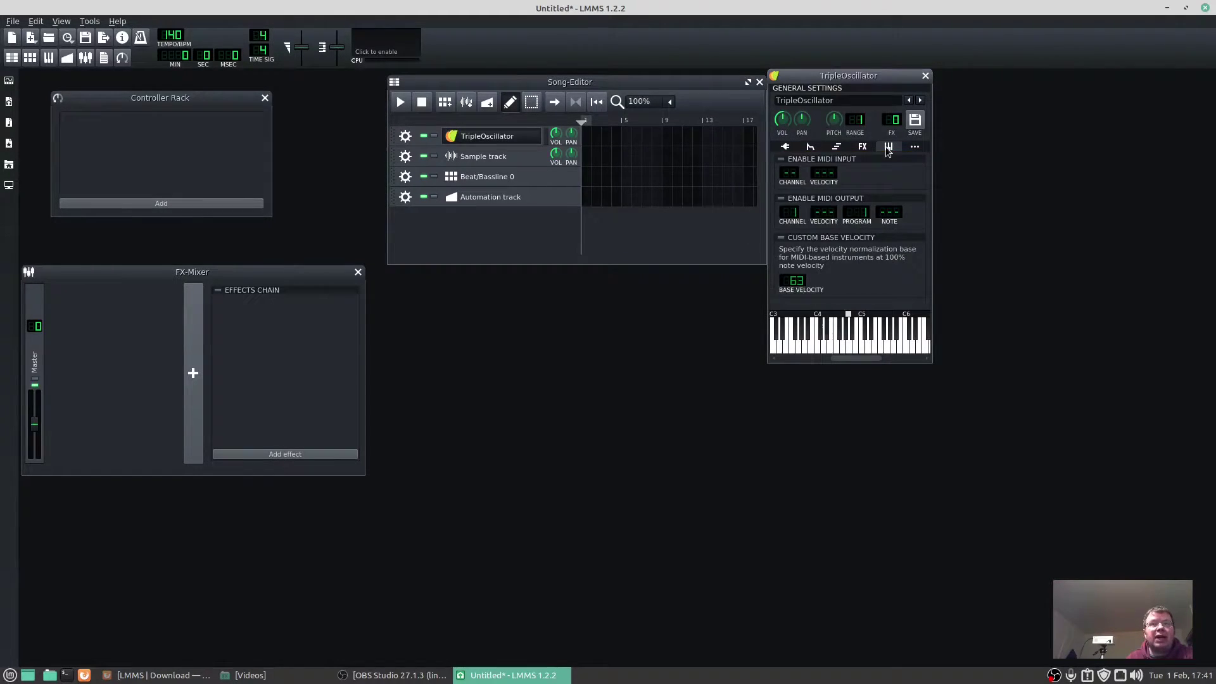
pyautogui.click(781, 160)
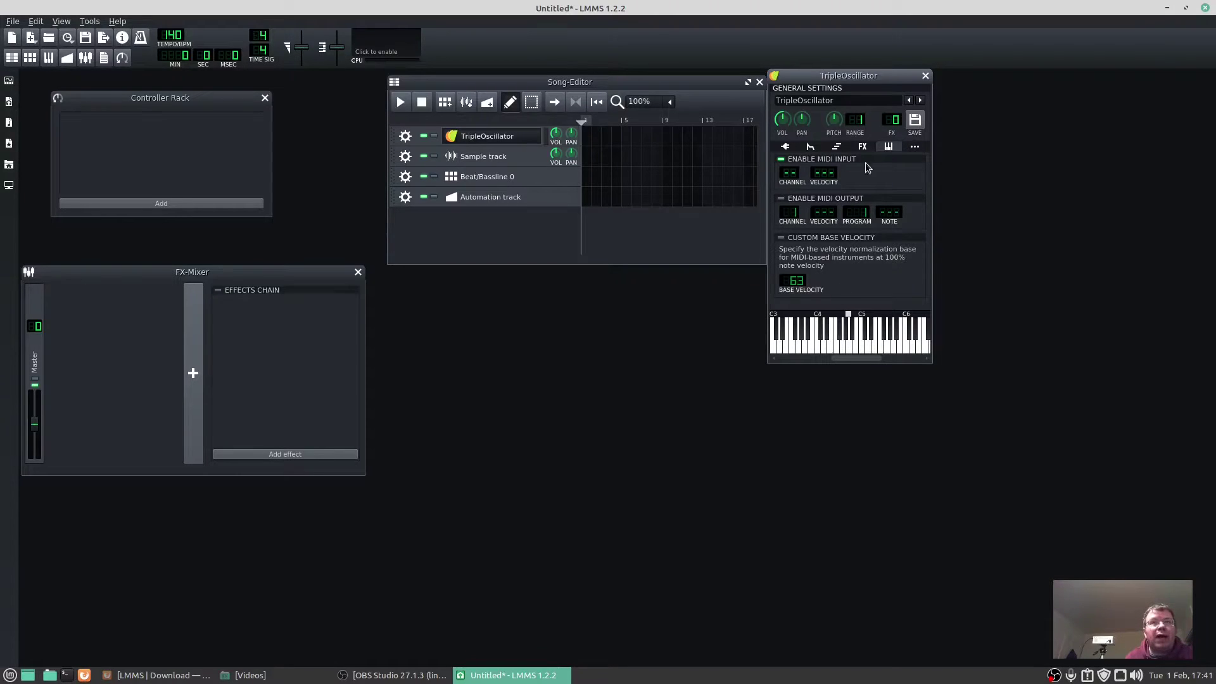
pyautogui.click(788, 147)
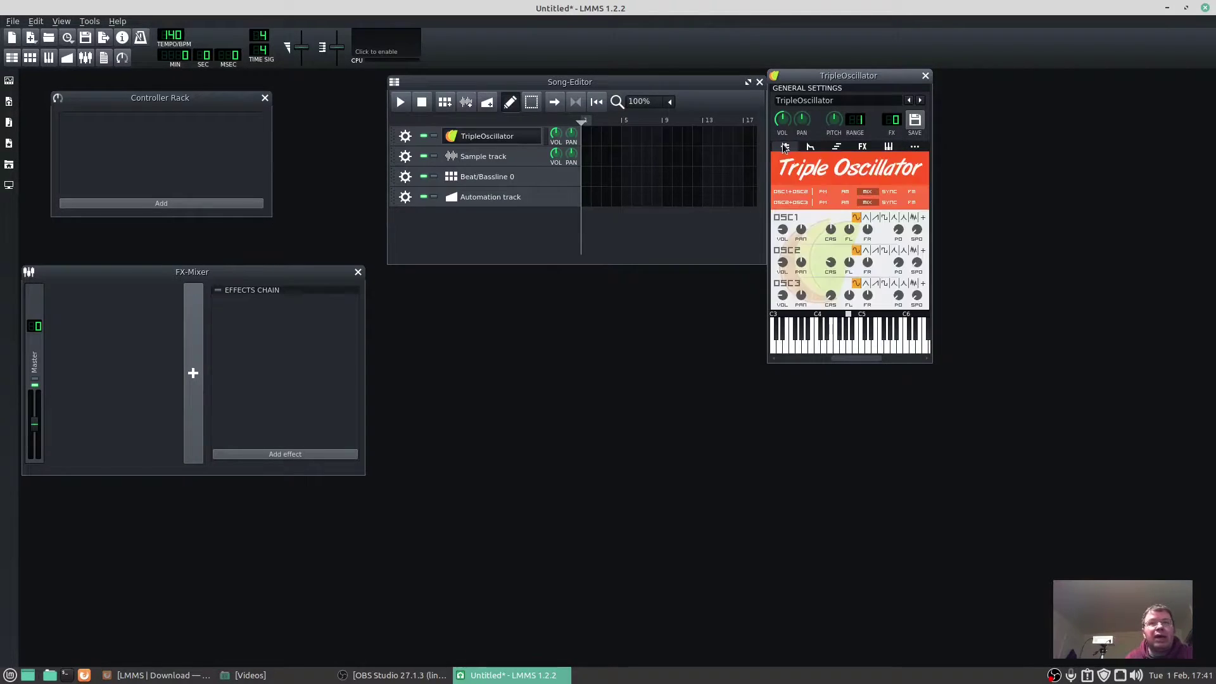
# Play a series of test notes on the TripleOscillator and bring up the track's options menu.
pyautogui.click(863, 349)
pyautogui.click(842, 348)
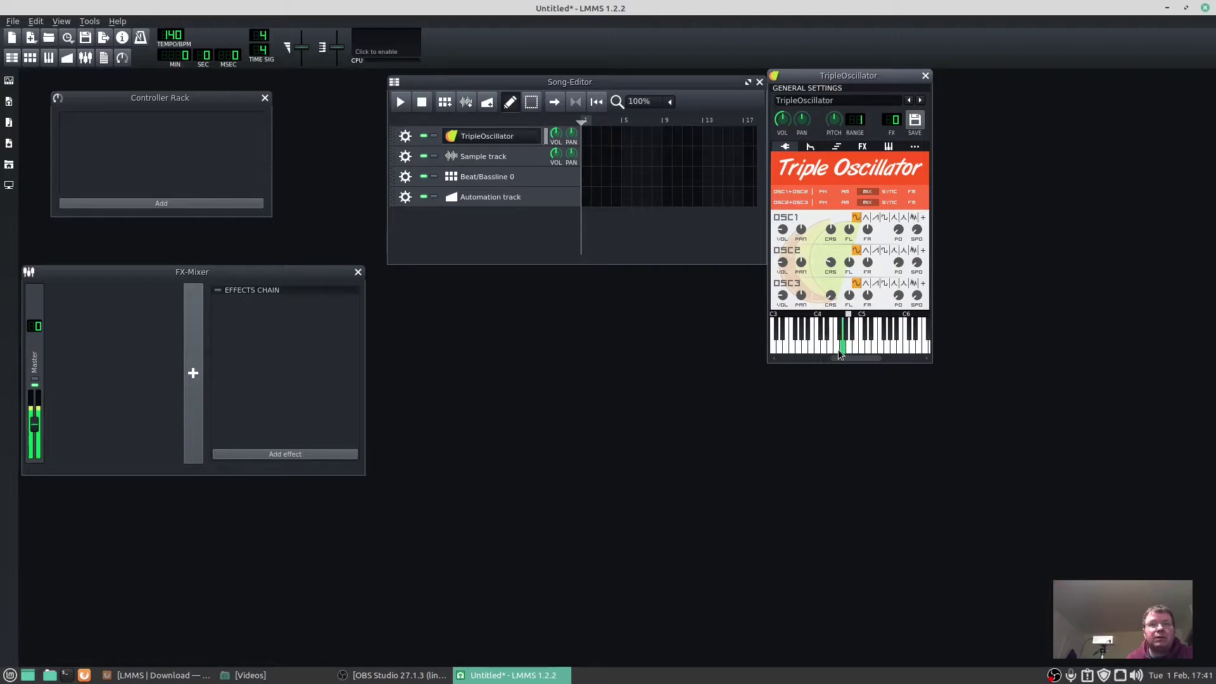
pyautogui.click(849, 350)
pyautogui.click(861, 348)
pyautogui.click(876, 349)
pyautogui.click(894, 349)
pyautogui.click(905, 348)
pyautogui.click(864, 348)
pyautogui.click(857, 350)
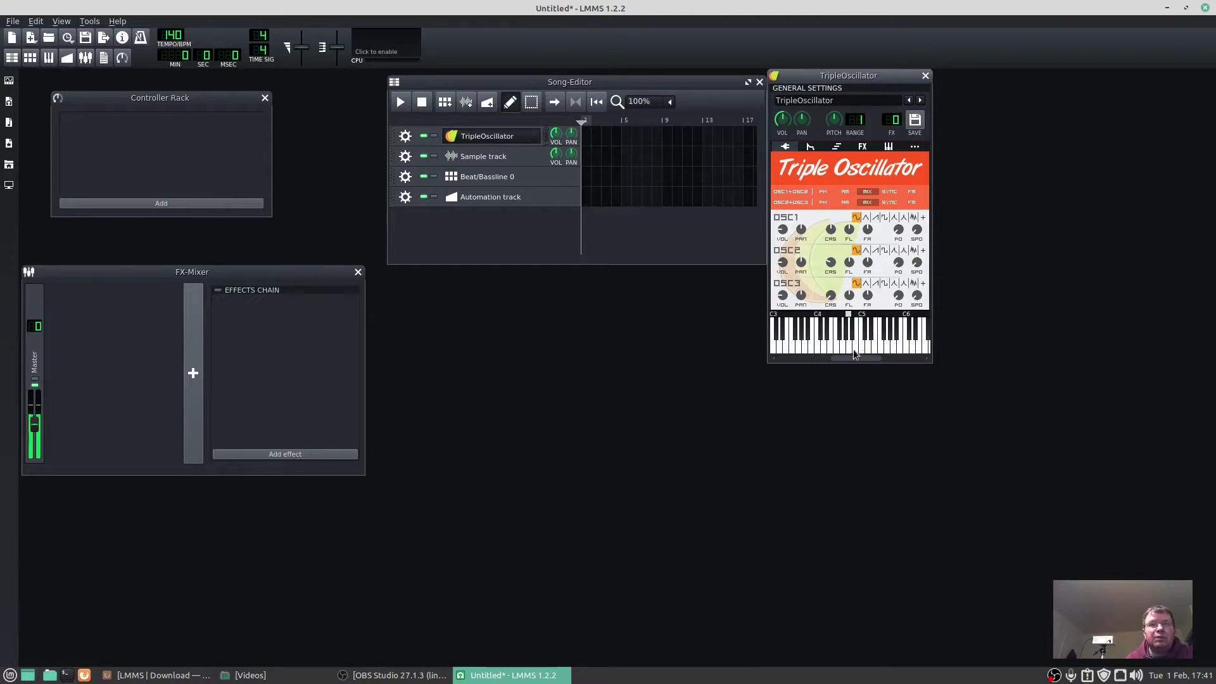
pyautogui.click(406, 137)
pyautogui.moveTo(487, 215)
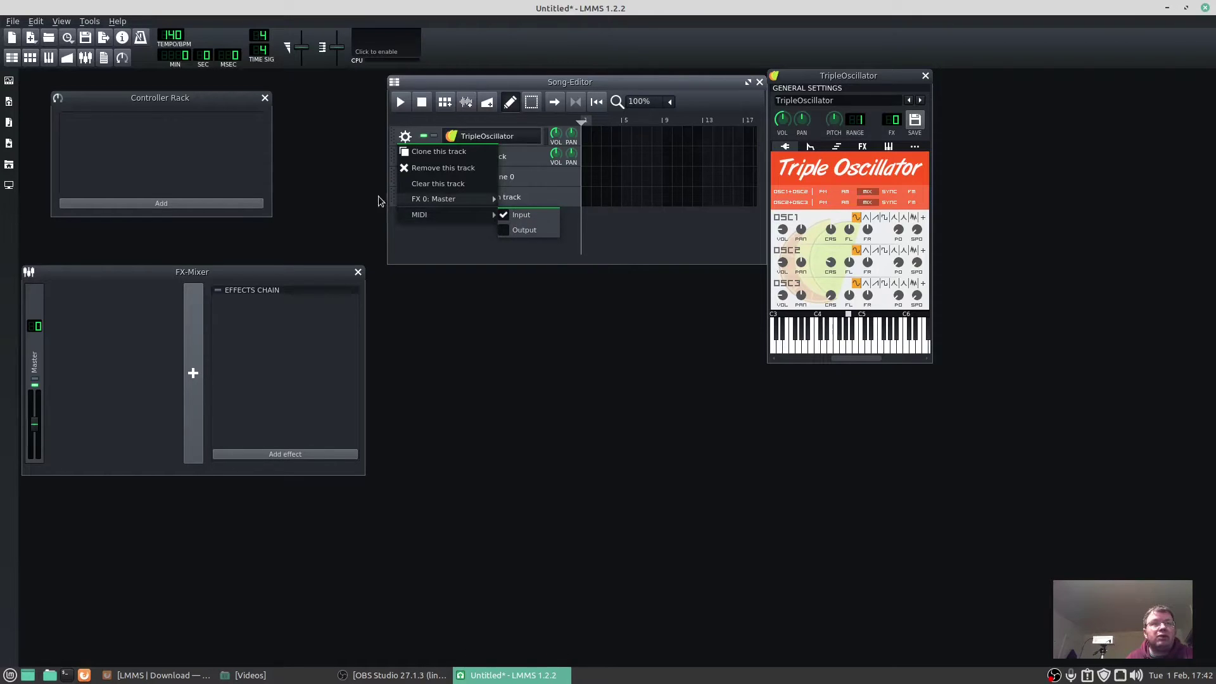
# Set the LMMS MIDI interface to ALSA-Sequencer and acknowledge the restart notice.
pyautogui.click(35, 21)
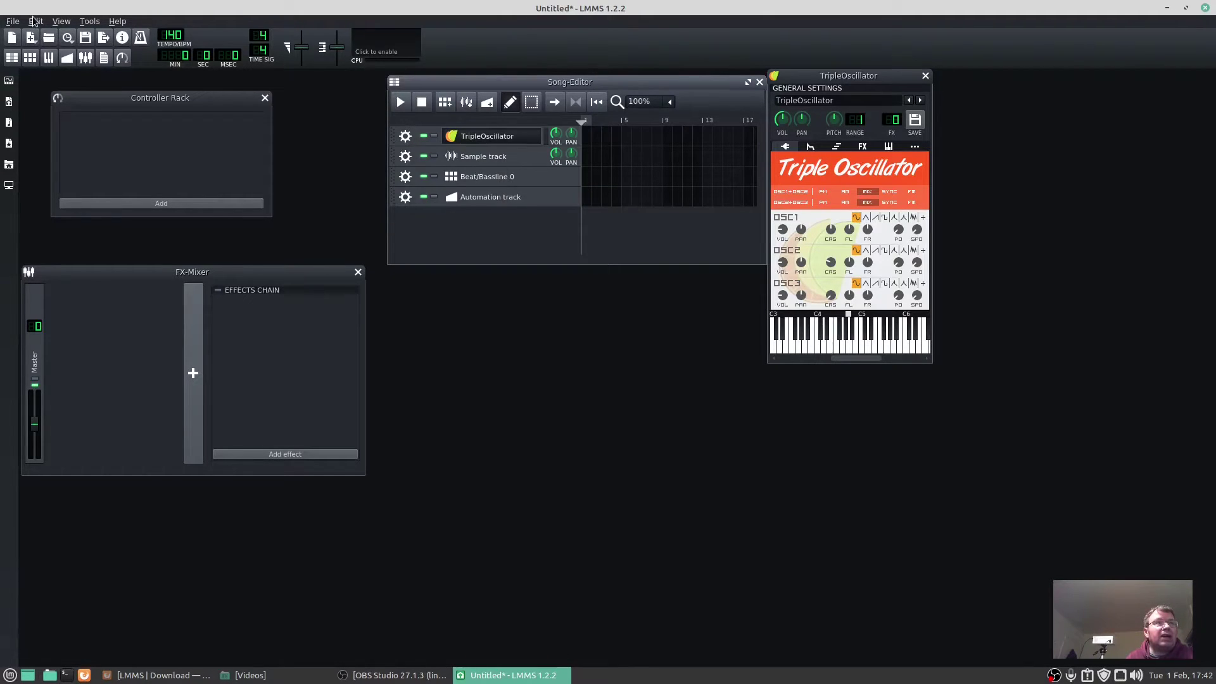
pyautogui.click(35, 21)
pyautogui.click(51, 73)
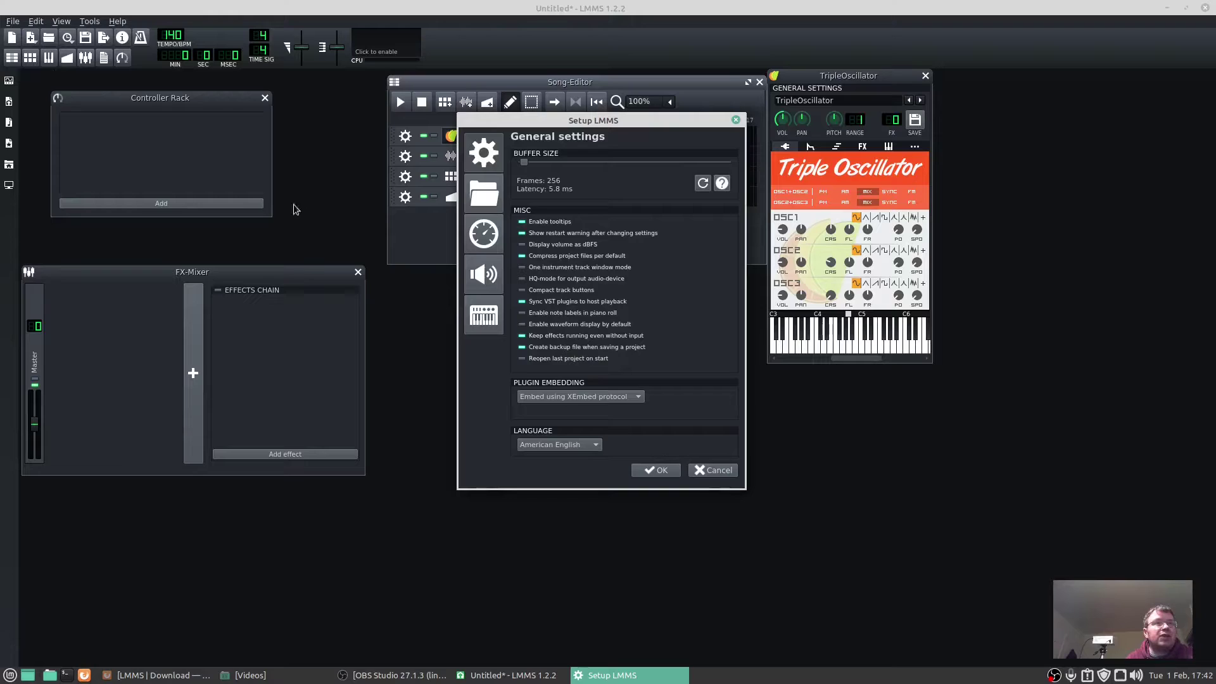
pyautogui.click(482, 312)
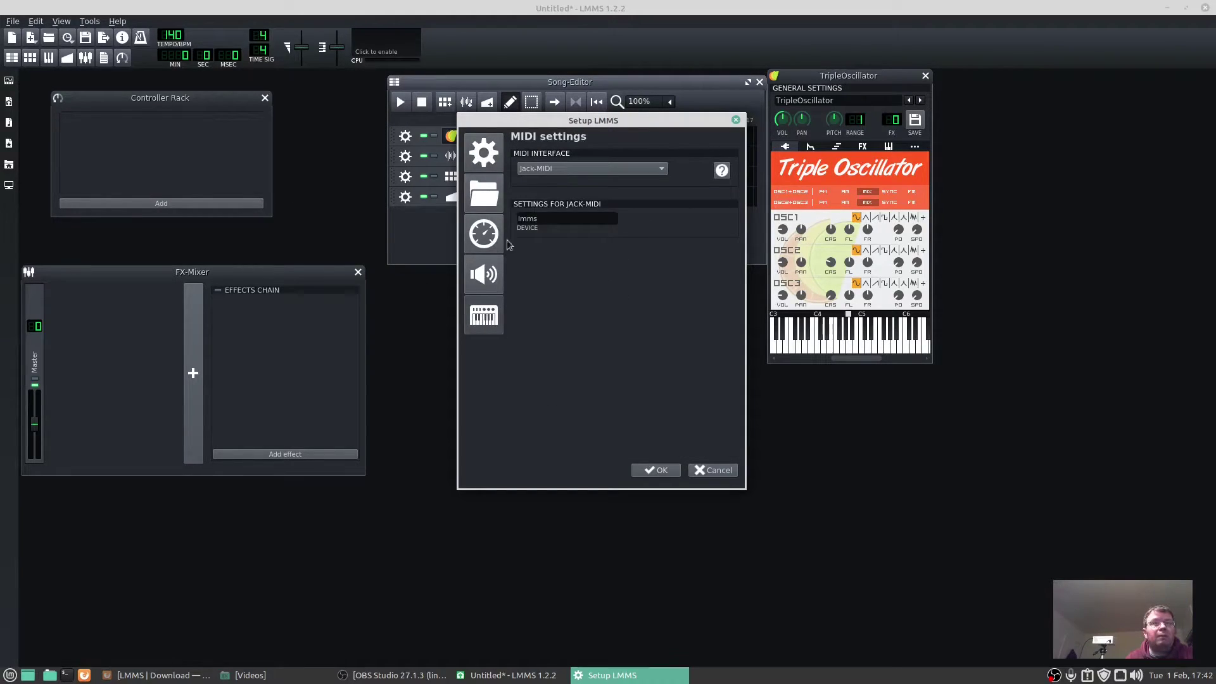
pyautogui.click(536, 169)
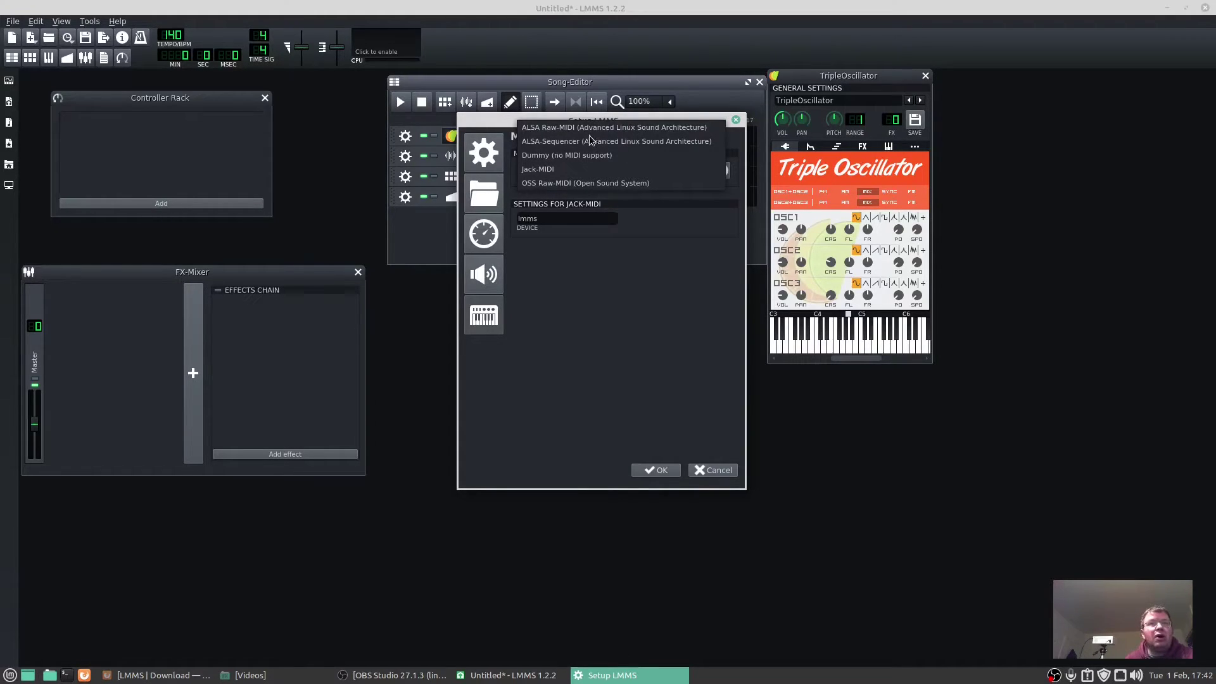
pyautogui.click(664, 142)
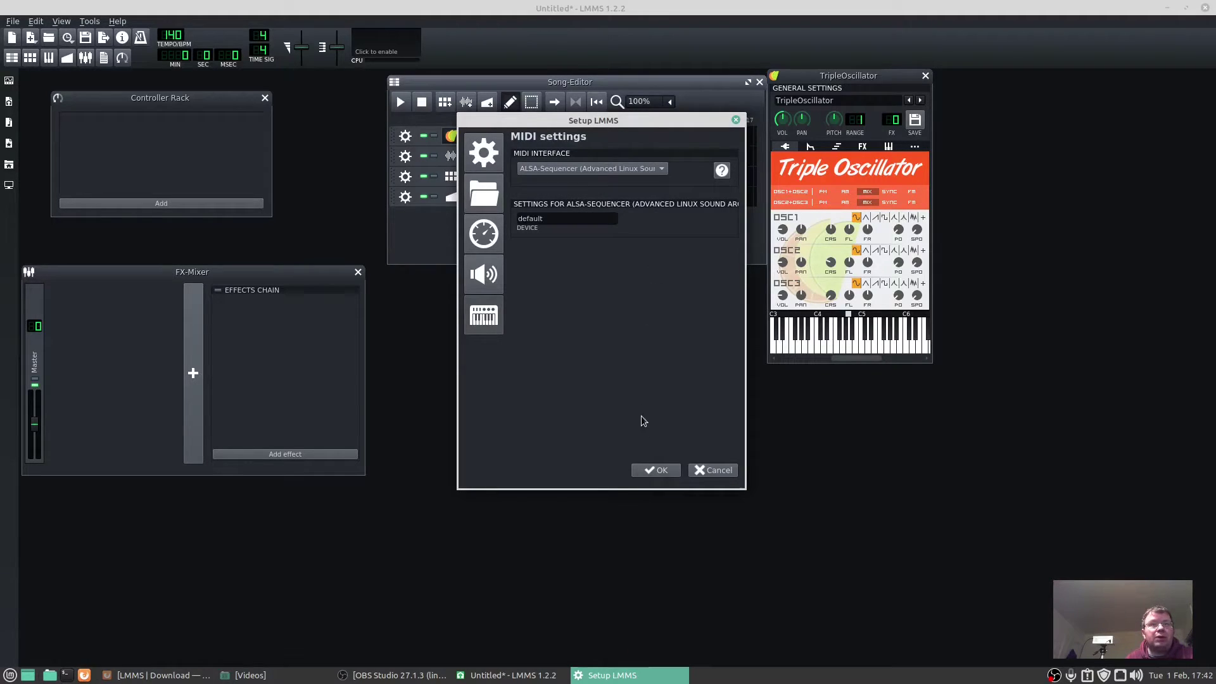
pyautogui.click(653, 470)
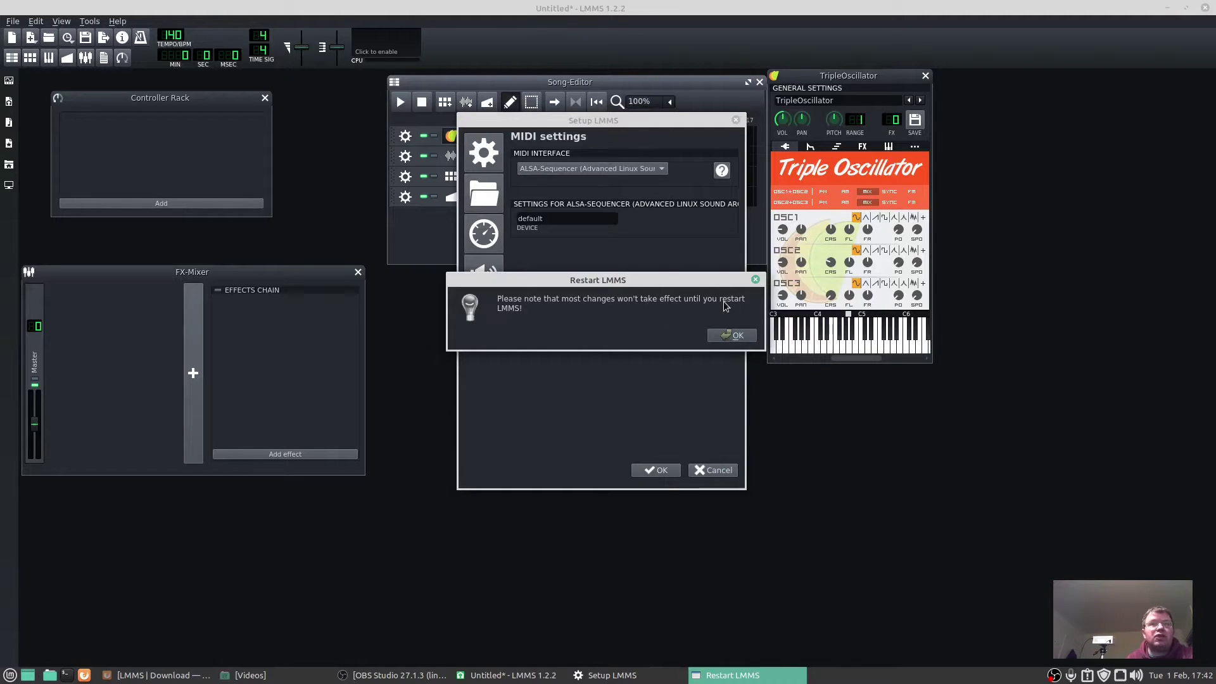
pyautogui.click(722, 336)
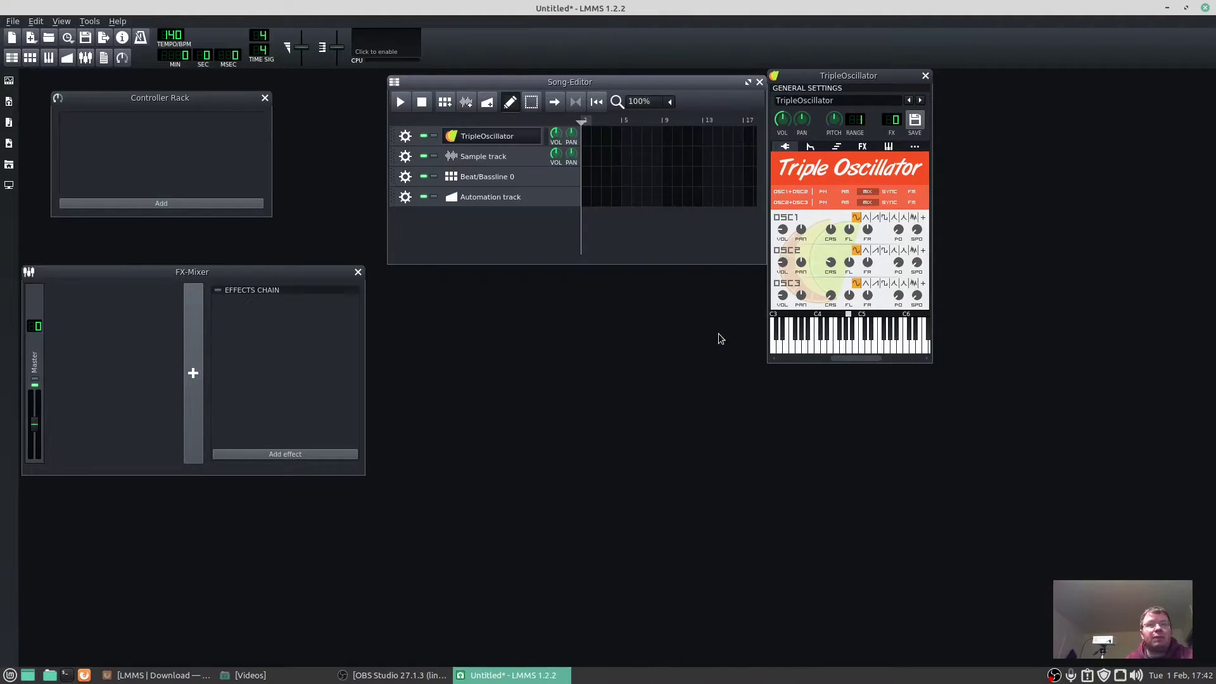
# Quit LMMS without saving and relaunch it from the AppImage.
pyautogui.click(1205, 7)
pyautogui.click(618, 333)
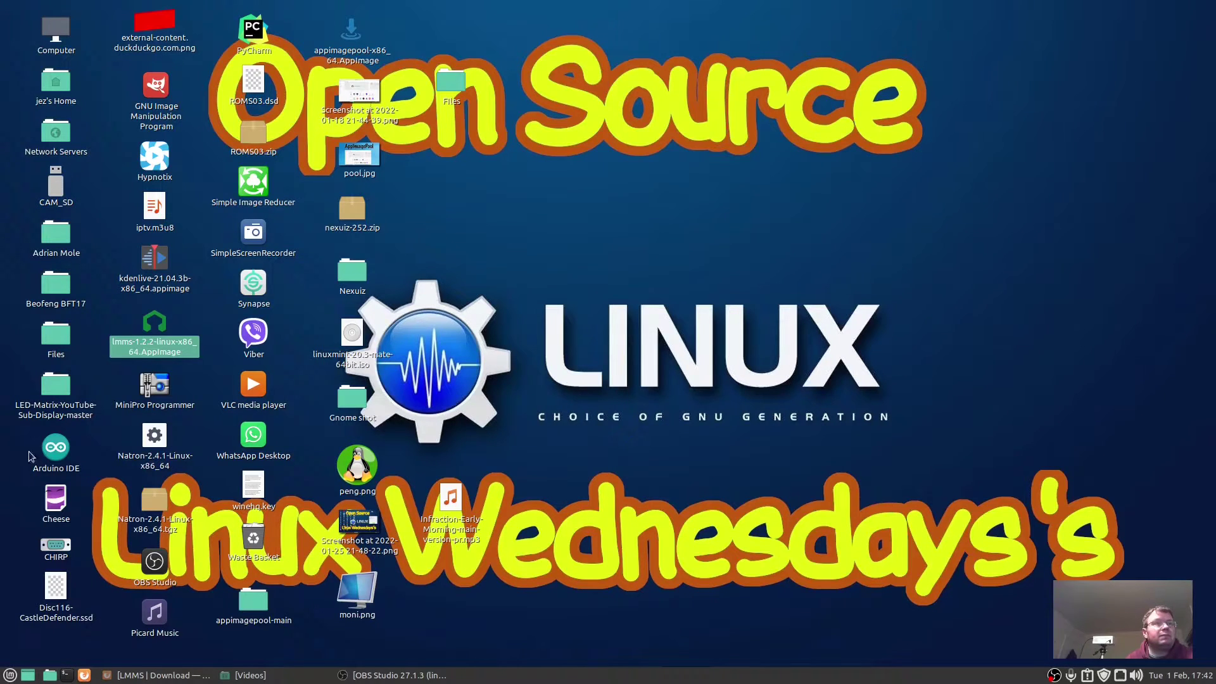
pyautogui.doubleClick(151, 351)
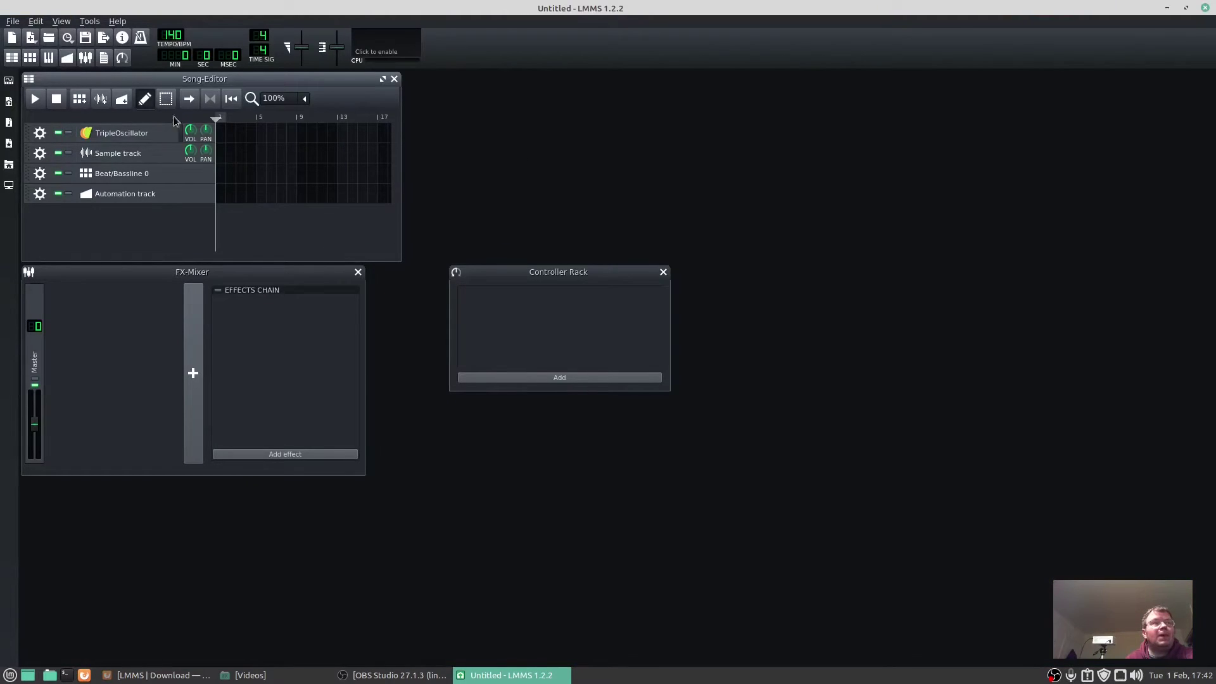
# Rearrange the Song-Editor and Controller Rack, then show the TripleOscillator's MIDI settings.
pyautogui.moveTo(177, 81); pyautogui.dragTo(772, 75)
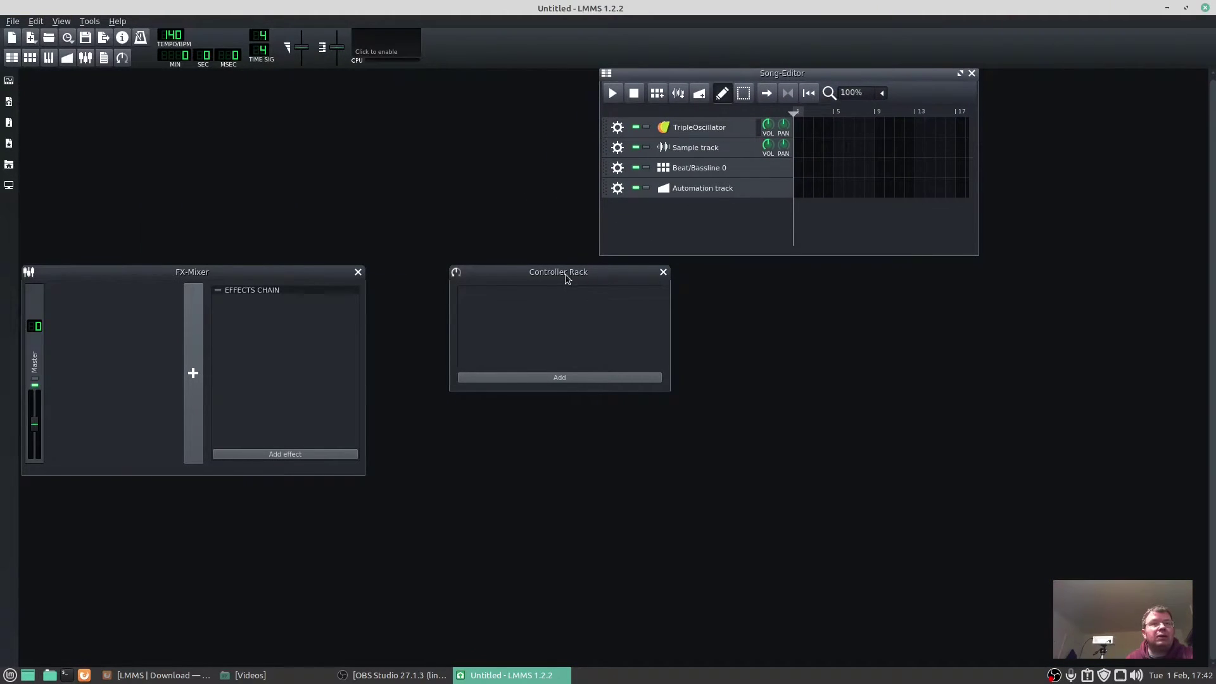
pyautogui.moveTo(574, 276); pyautogui.dragTo(198, 125)
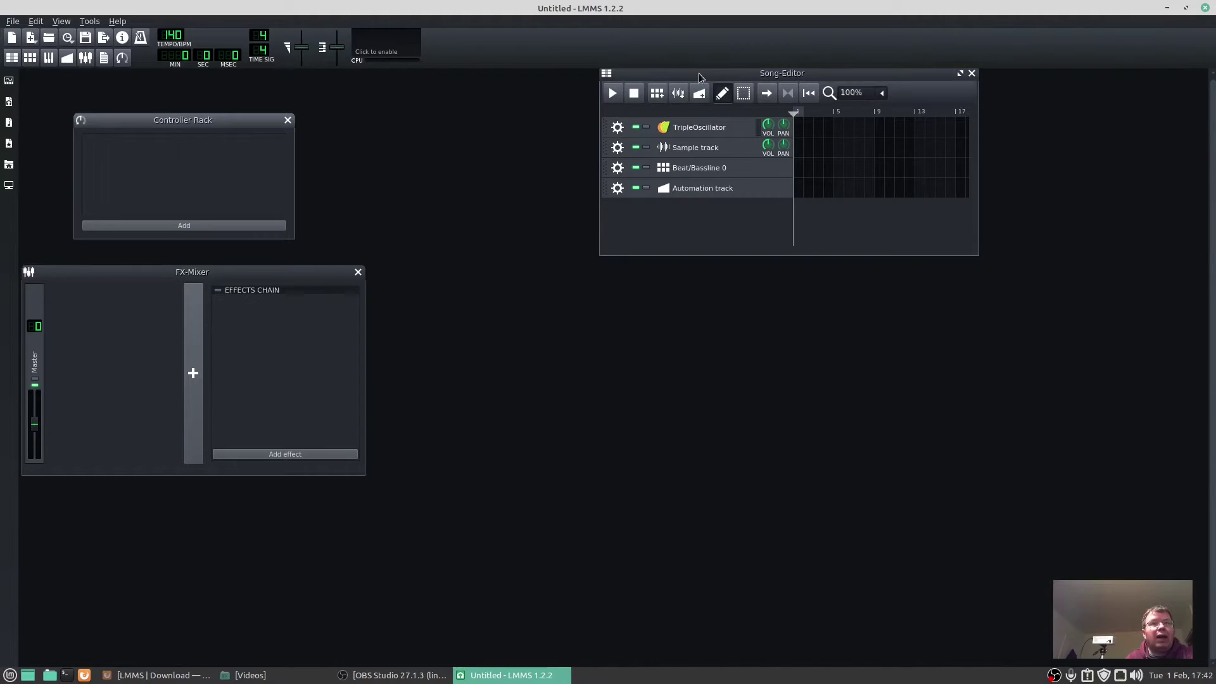
pyautogui.moveTo(700, 74); pyautogui.dragTo(527, 121)
pyautogui.click(526, 175)
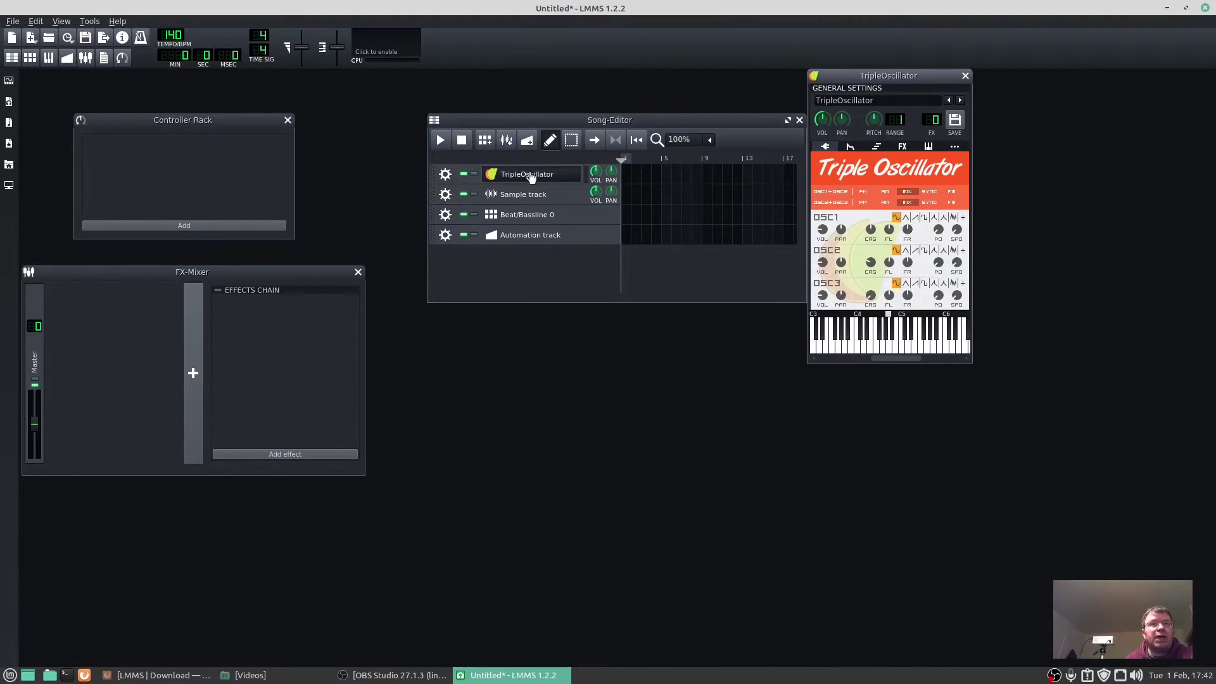
pyautogui.click(927, 147)
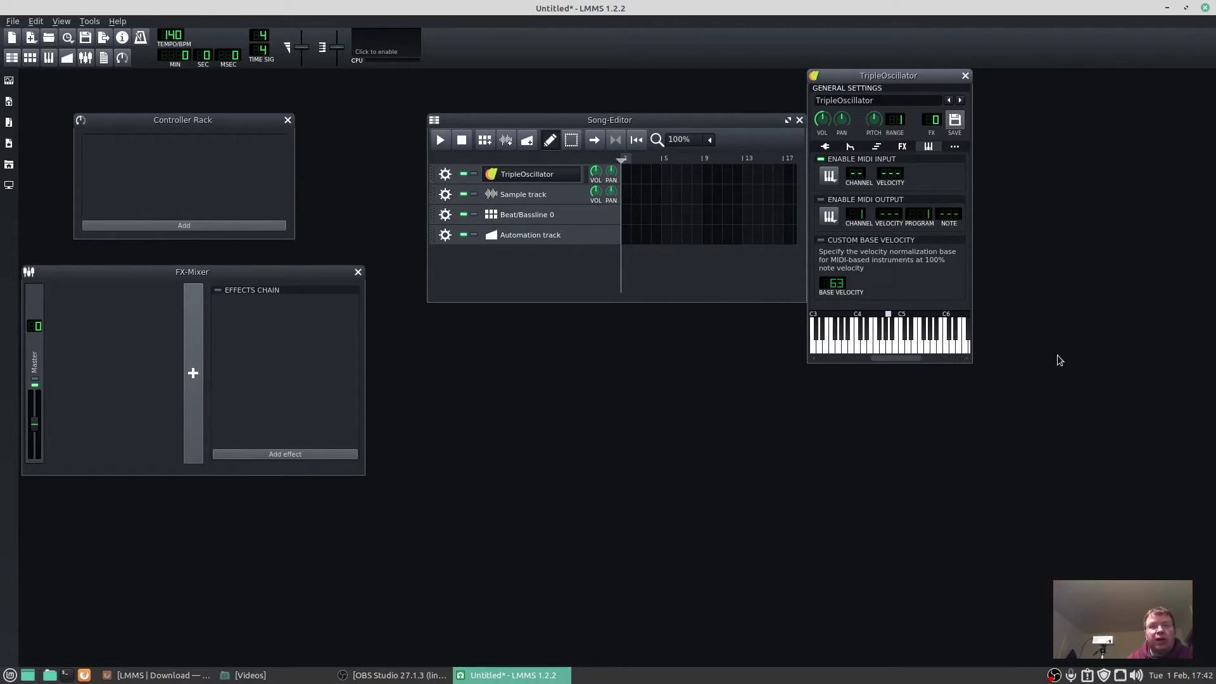
# Connect the TripleOscillator track's MIDI input to 32:0 Keystation Mini 32 MK3.
pyautogui.click(446, 174)
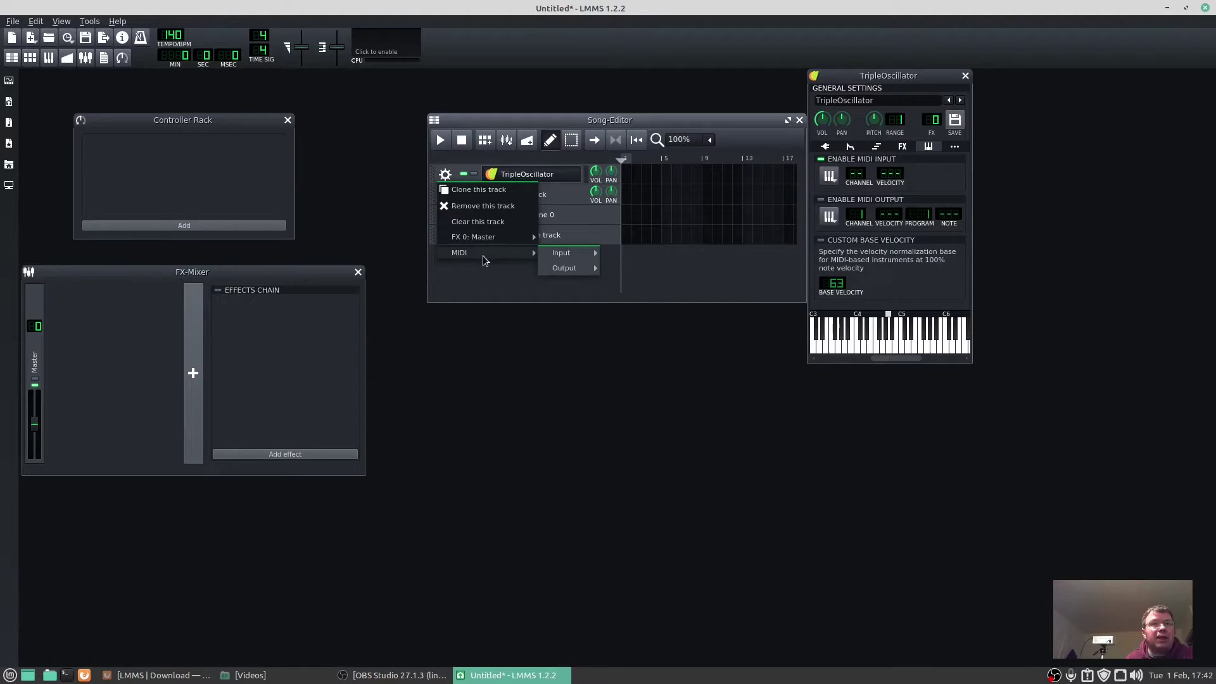
pyautogui.moveTo(562, 253)
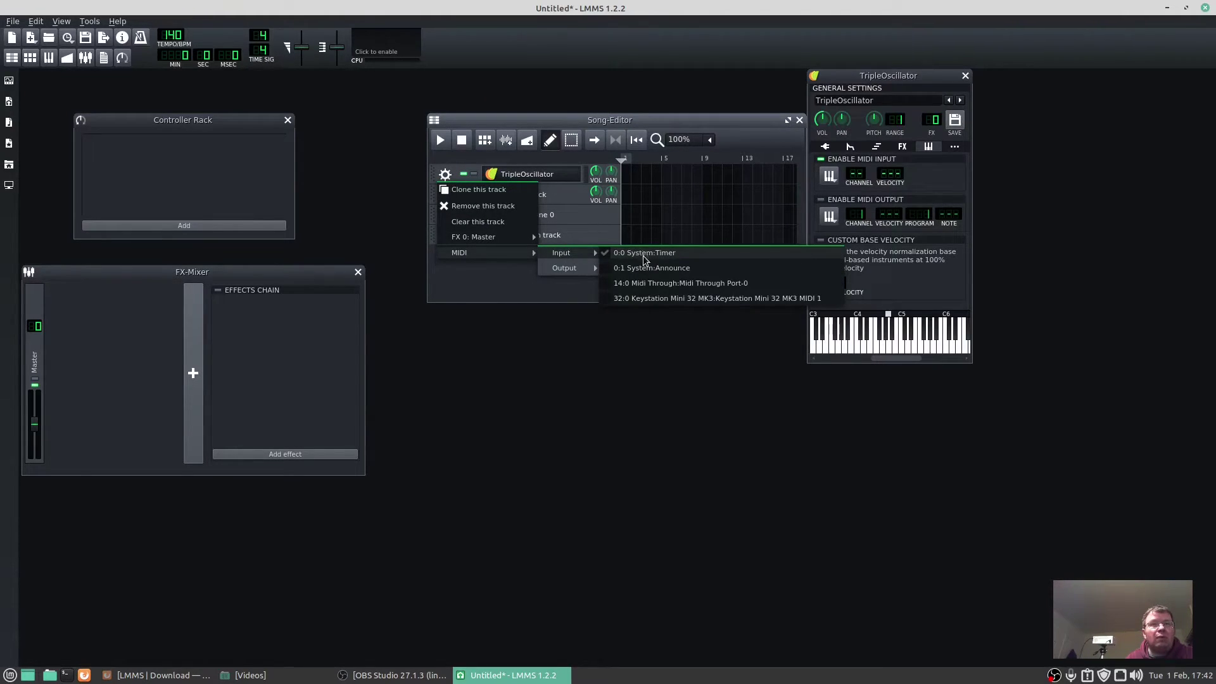
pyautogui.click(643, 298)
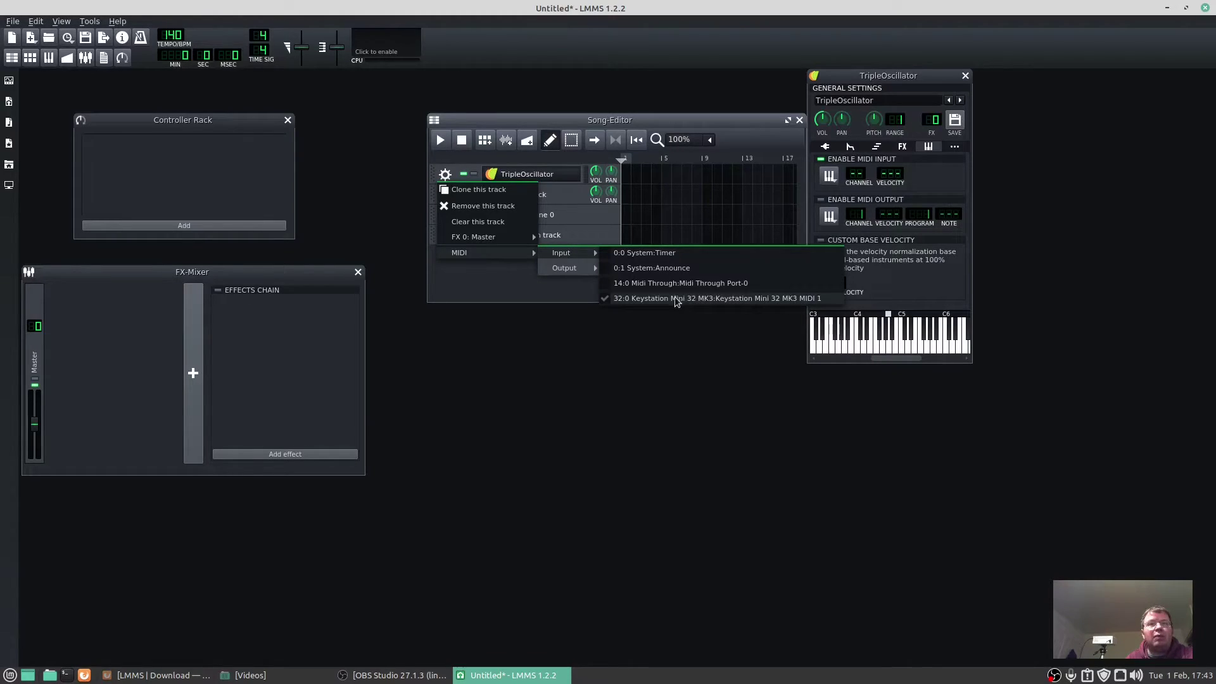
pyautogui.click(653, 300)
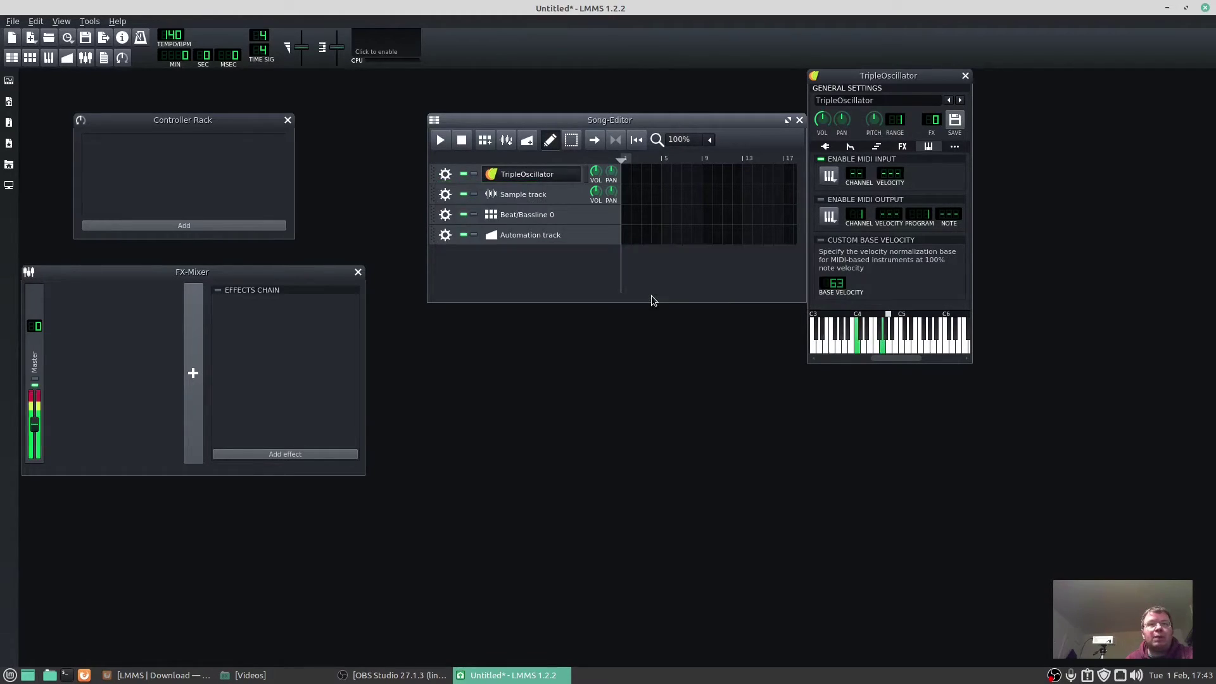
pyautogui.click(463, 174)
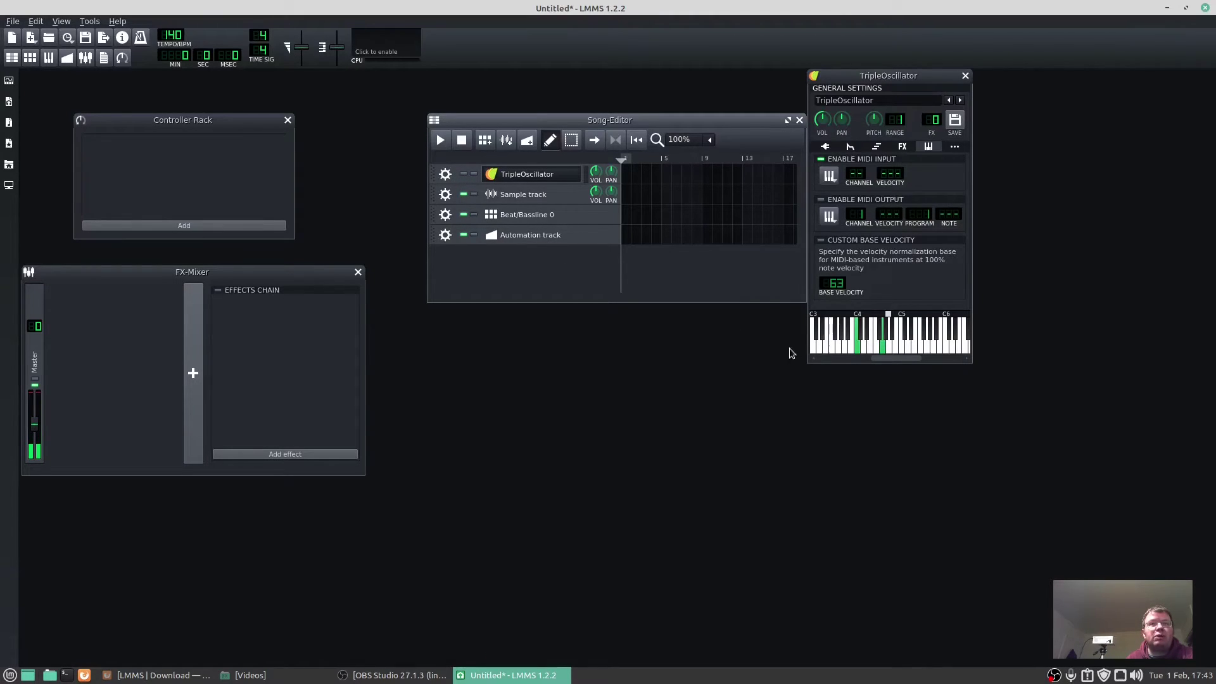
pyautogui.click(861, 346)
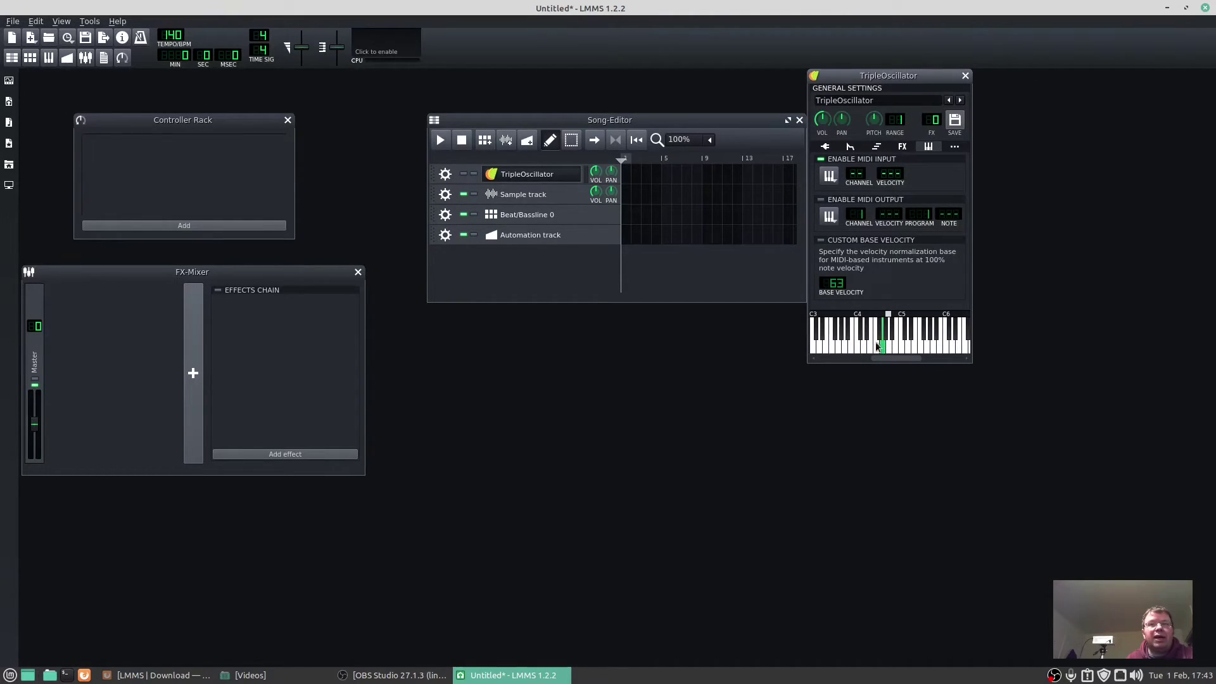
pyautogui.click(879, 347)
pyautogui.click(463, 174)
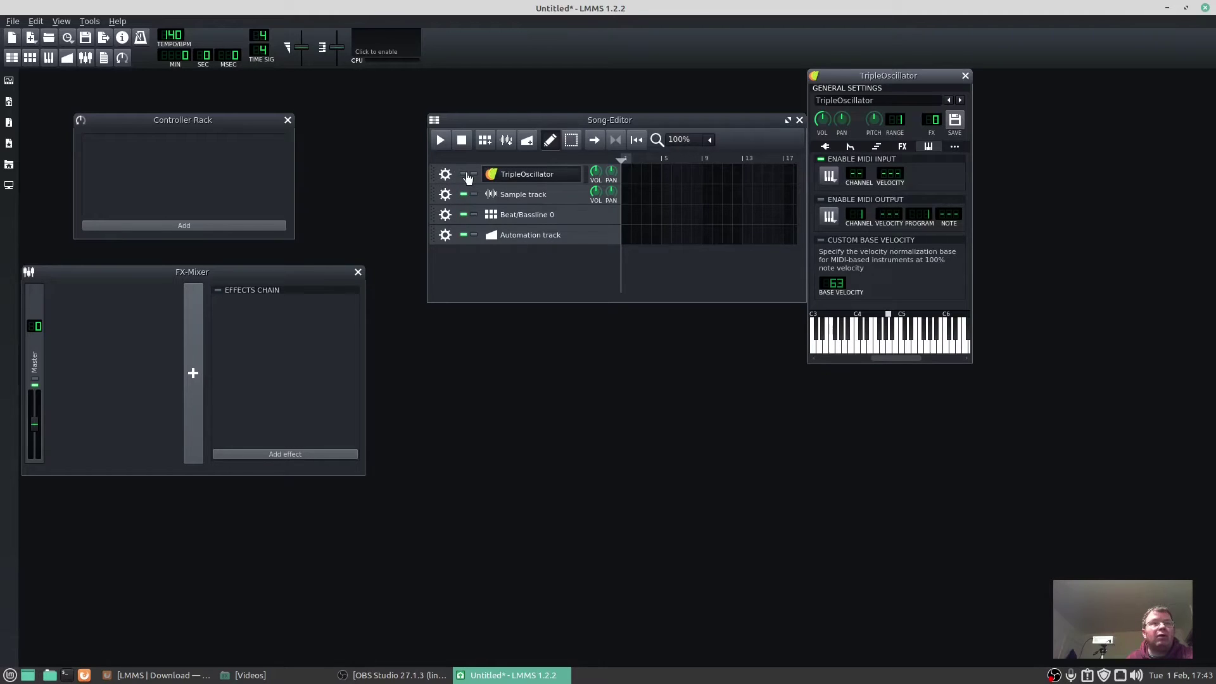
pyautogui.press('e')
pyautogui.press('r')
pyautogui.press('t')
pyautogui.press('y')
pyautogui.press('u')
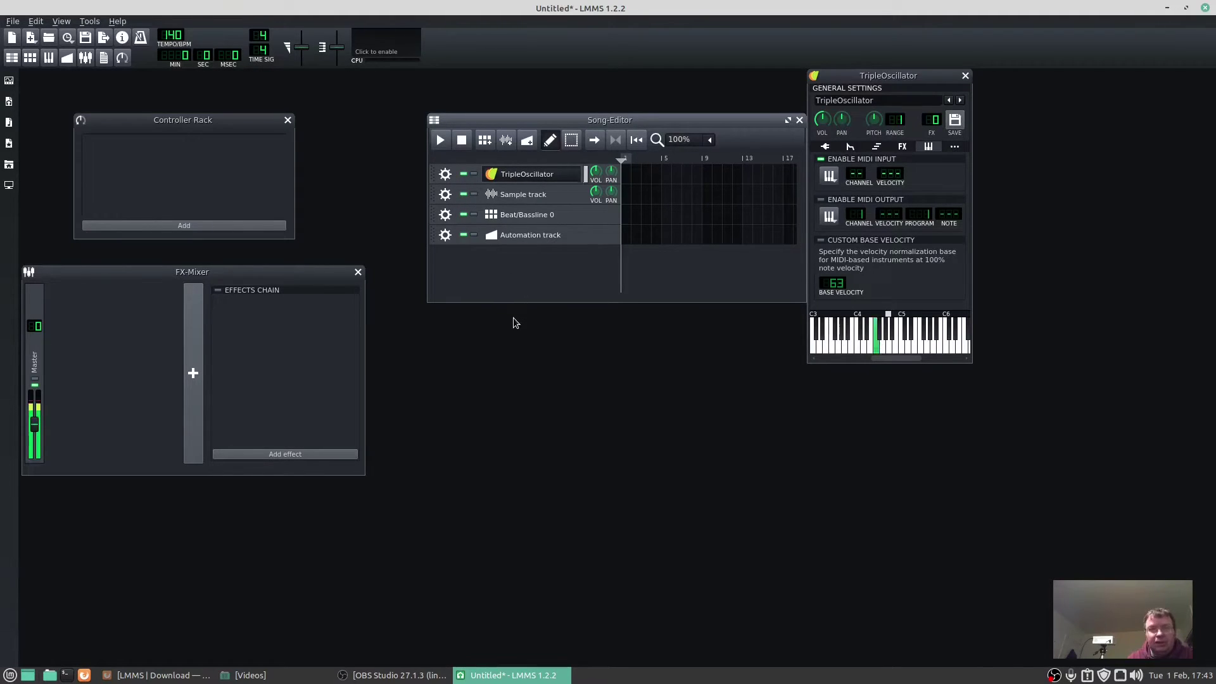
pyautogui.press('y')
pyautogui.press('t')
pyautogui.press('r')
pyautogui.press('e')
pyautogui.press('w')
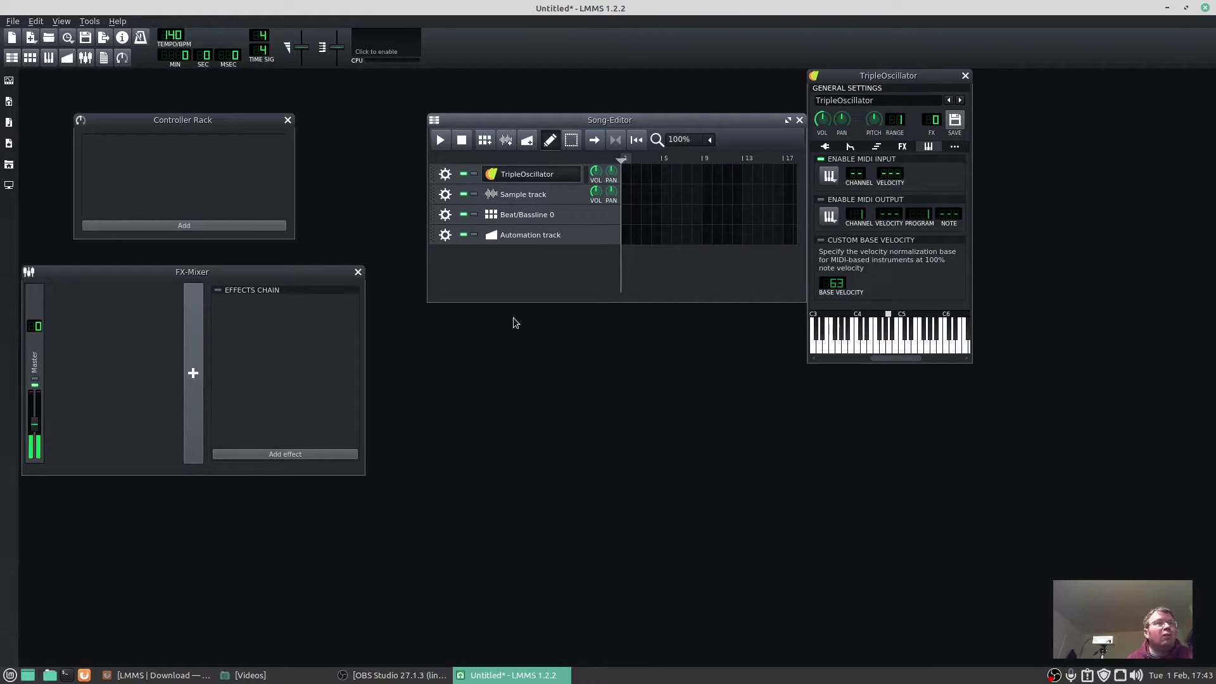
# Add a FreeBoy instrument track to the song and mute the TripleOscillator track.
pyautogui.click(9, 83)
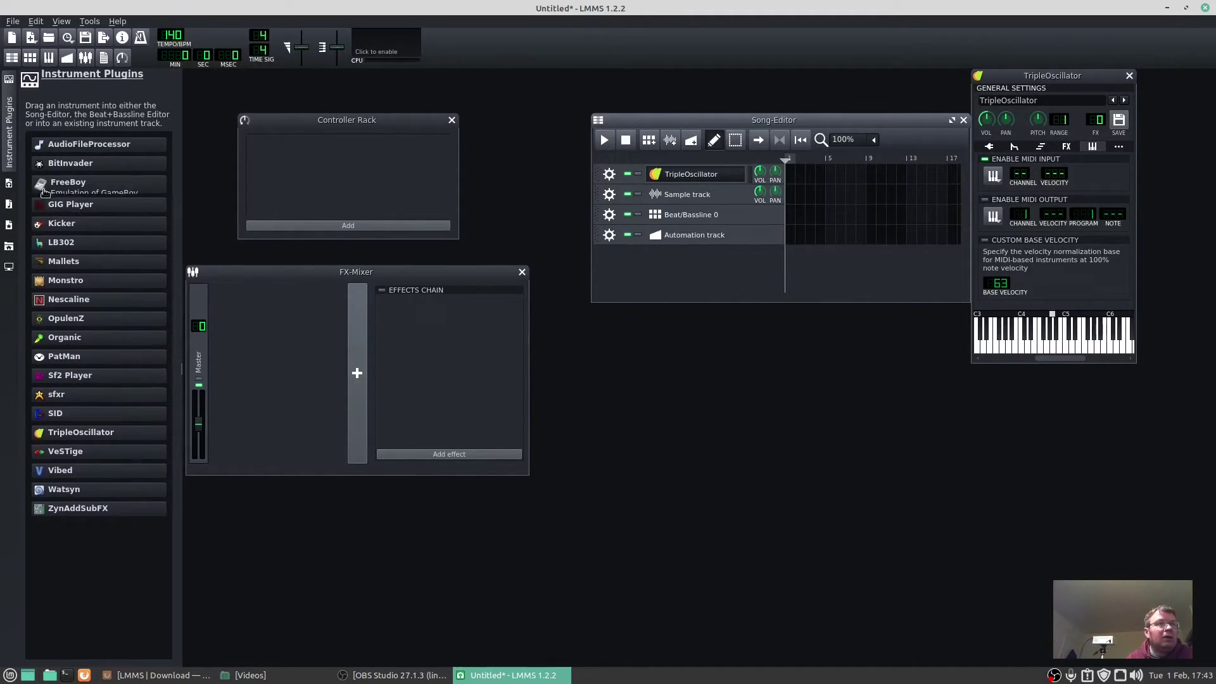
pyautogui.moveTo(48, 193); pyautogui.dragTo(641, 271)
pyautogui.click(627, 174)
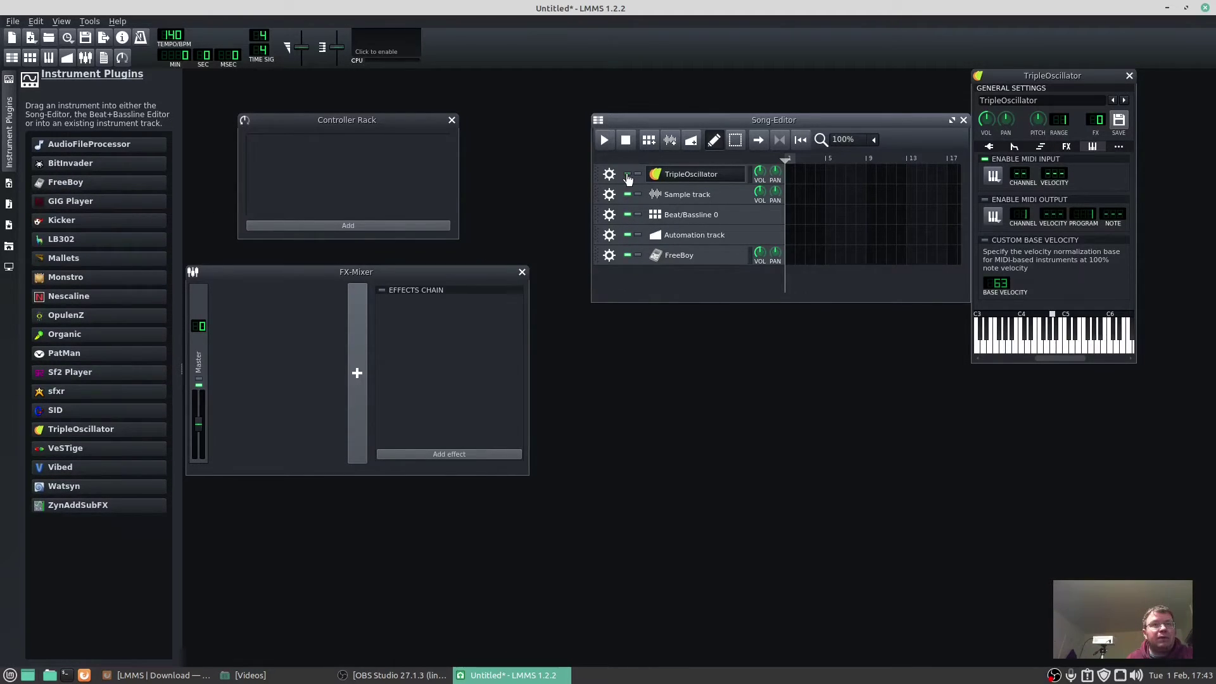
# Turn on ENABLE MIDI INPUT in the FreeBoy instrument's MIDI settings.
pyautogui.click(679, 260)
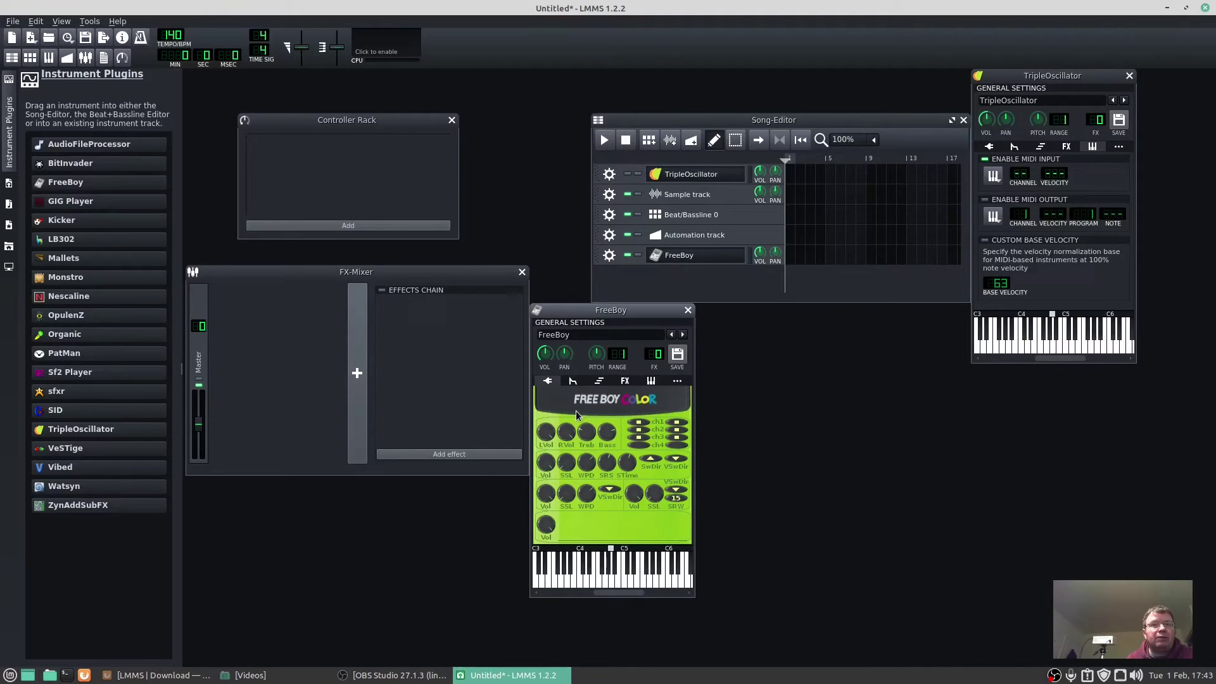
pyautogui.click(653, 380)
pyautogui.click(544, 395)
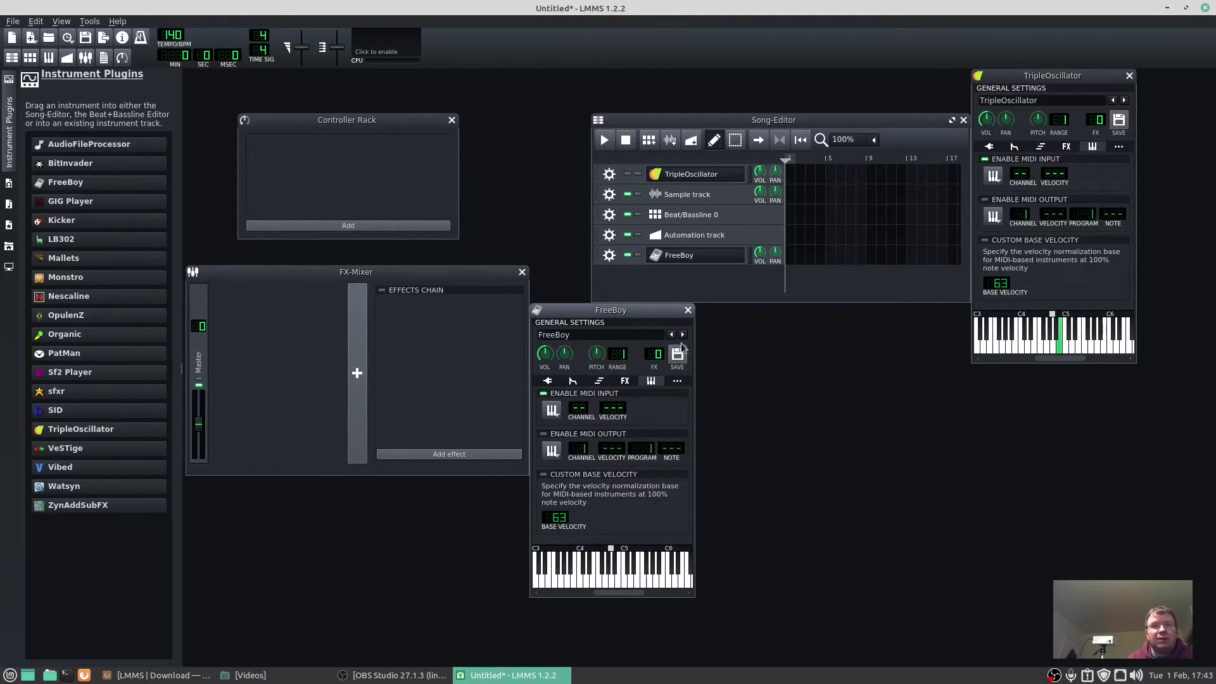
# Set the FreeBoy track's MIDI input to the Keystation Mini 32 MK3 and recheck it in the menu.
pyautogui.click(610, 256)
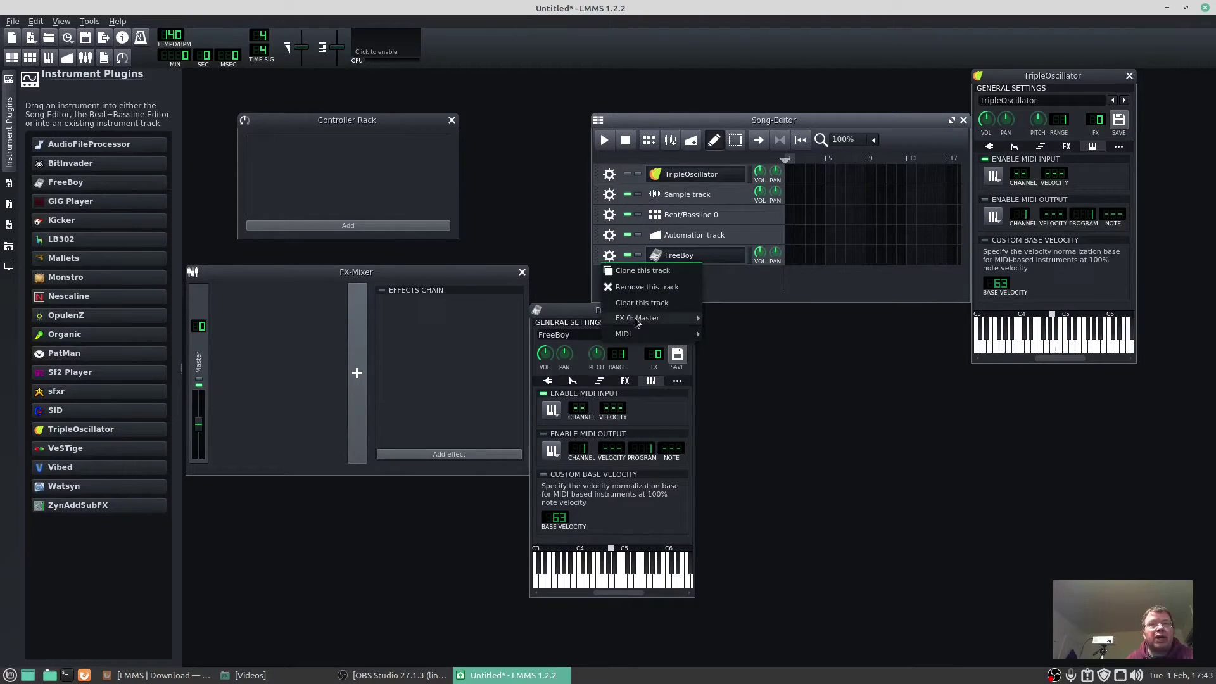
pyautogui.moveTo(636, 334)
pyautogui.moveTo(757, 335)
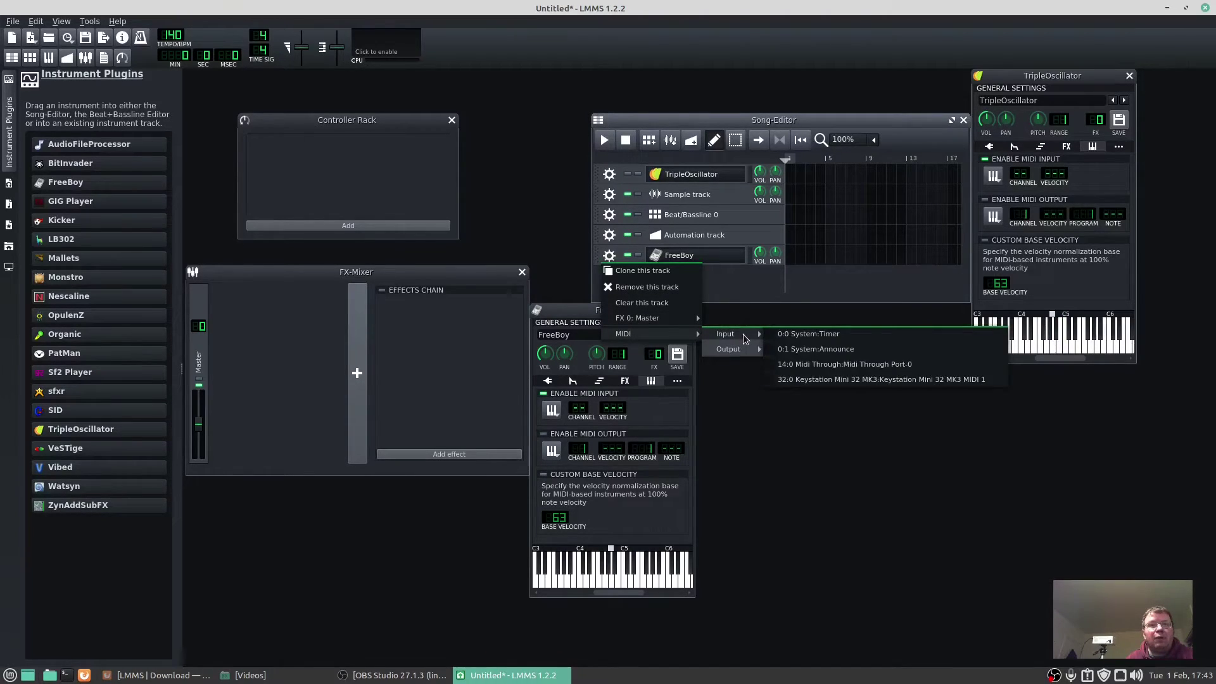
pyautogui.click(784, 380)
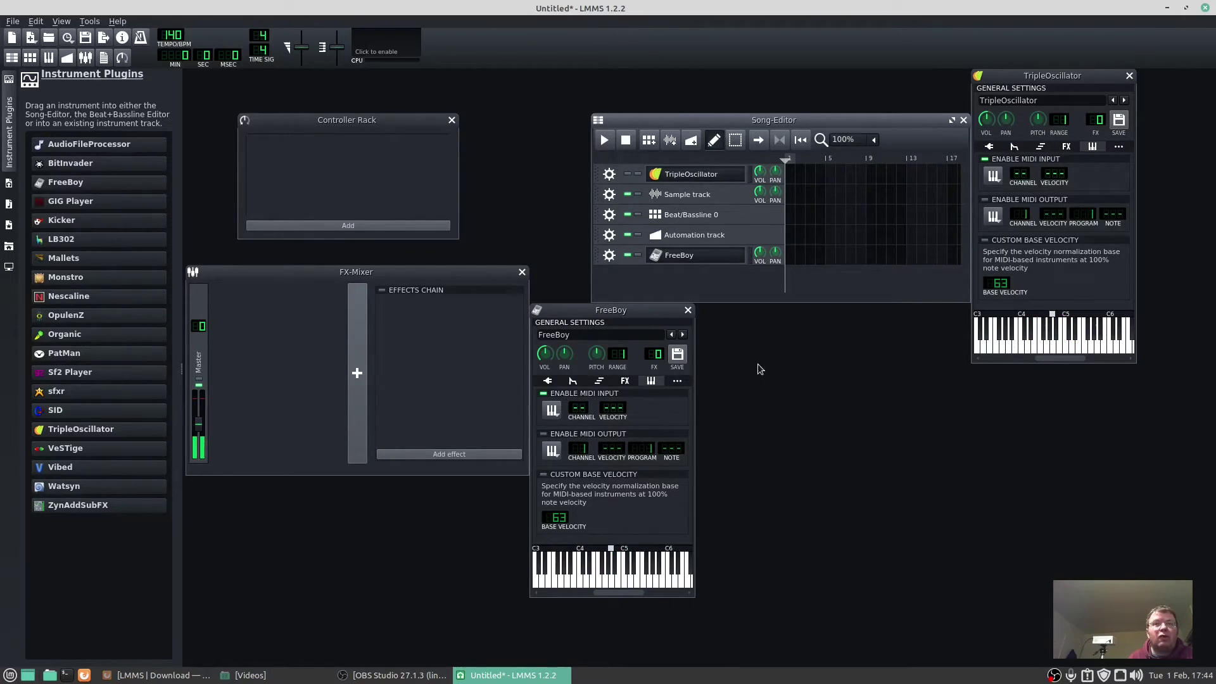
pyautogui.click(612, 257)
pyautogui.moveTo(659, 334)
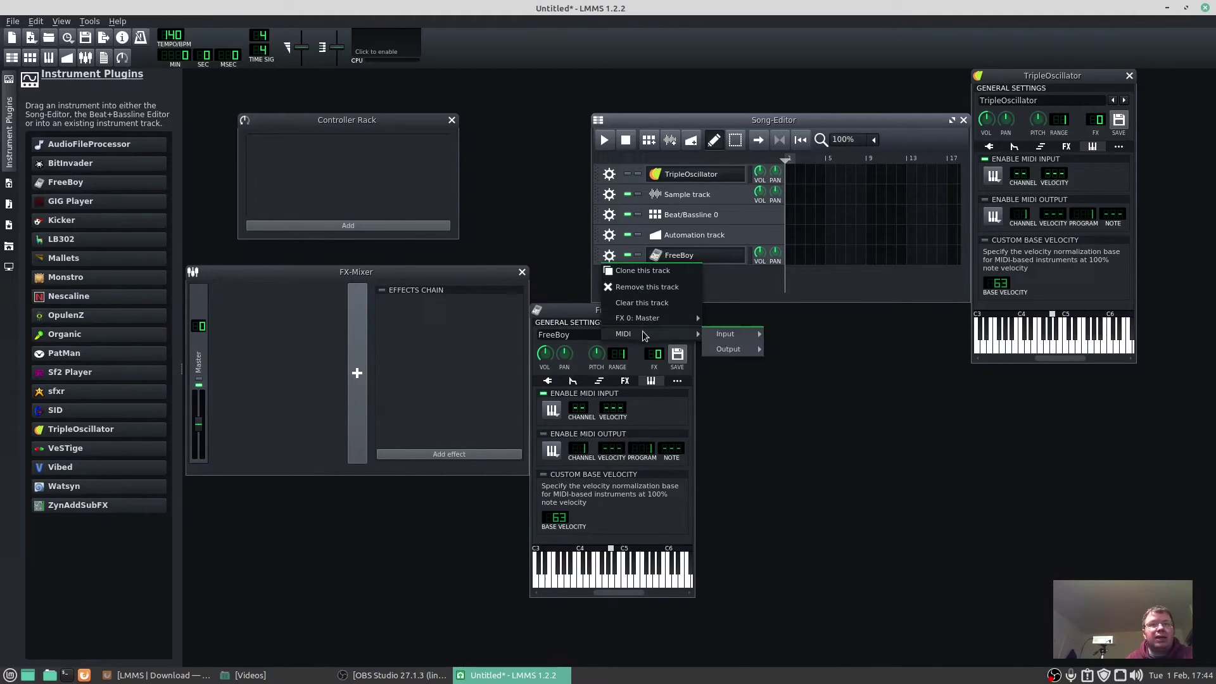
pyautogui.moveTo(738, 342)
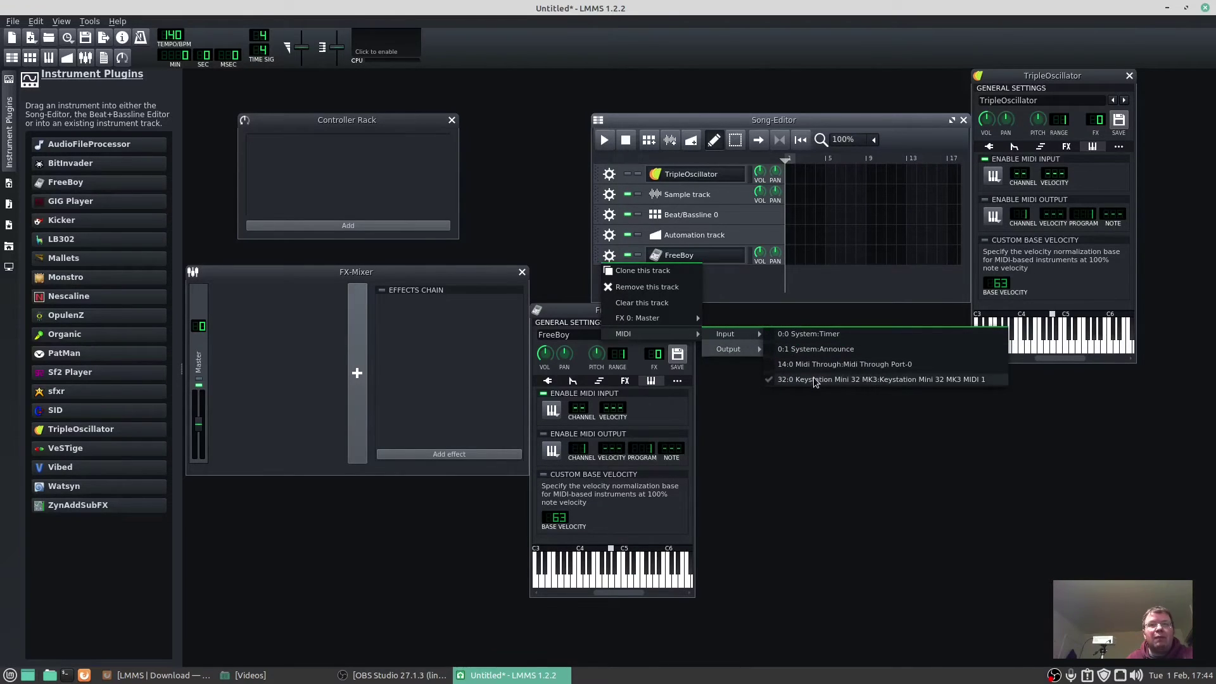
pyautogui.click(1080, 346)
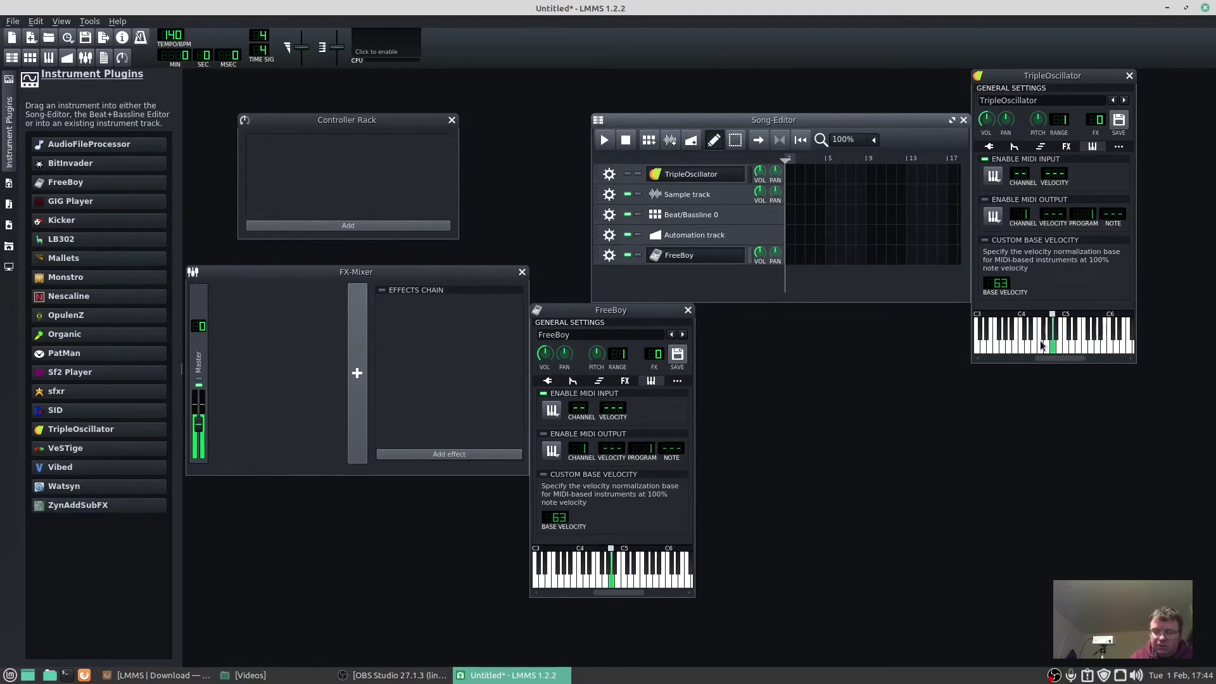
# Quit LMMS without saving and launch VMPK from the Mint menu's Sound & Video section.
pyautogui.click(1206, 8)
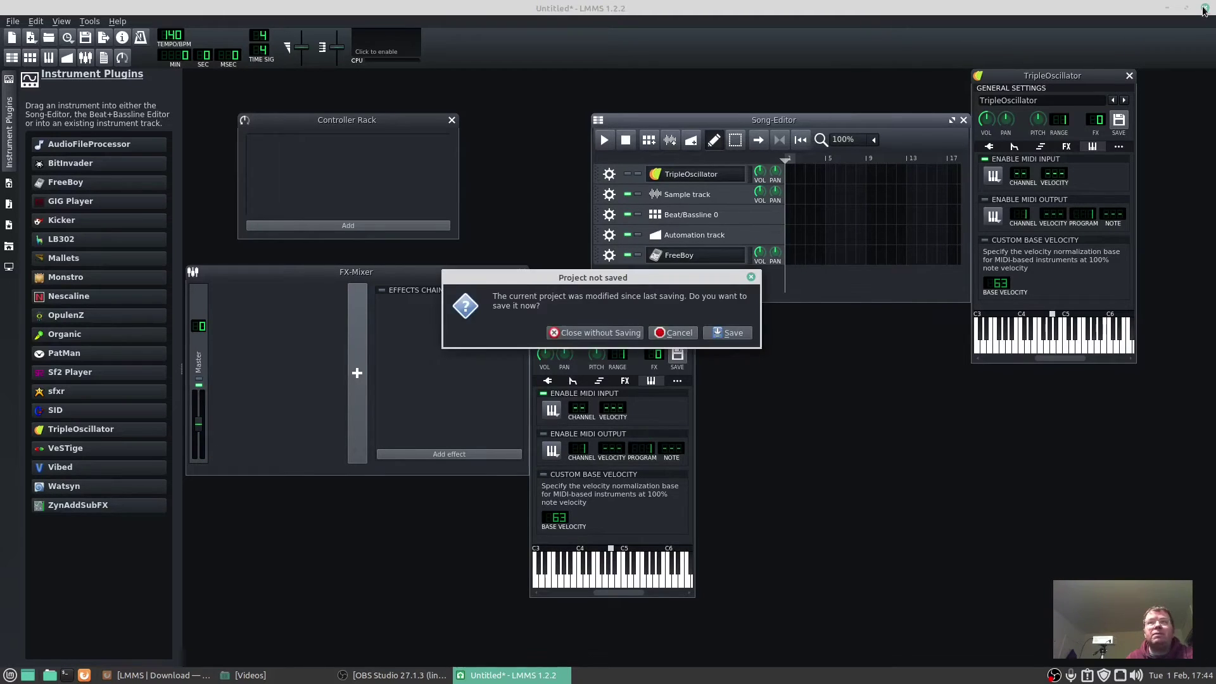
pyautogui.click(599, 334)
pyautogui.click(9, 675)
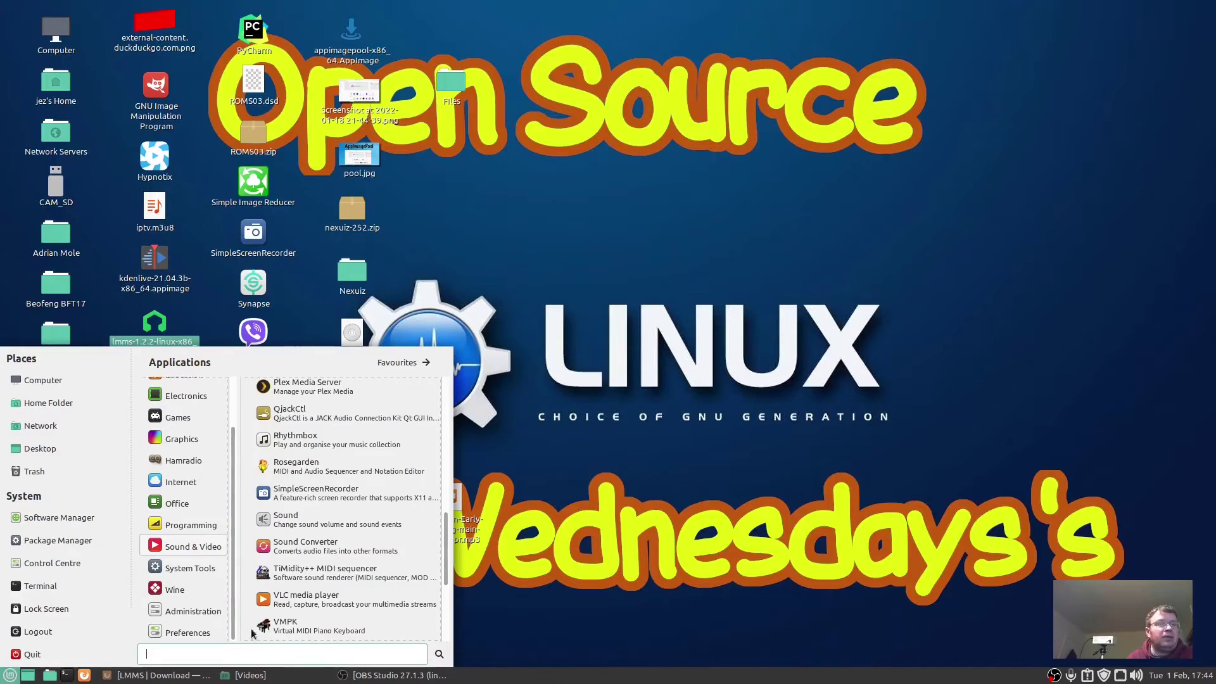
pyautogui.scroll(-10, 277, 553)
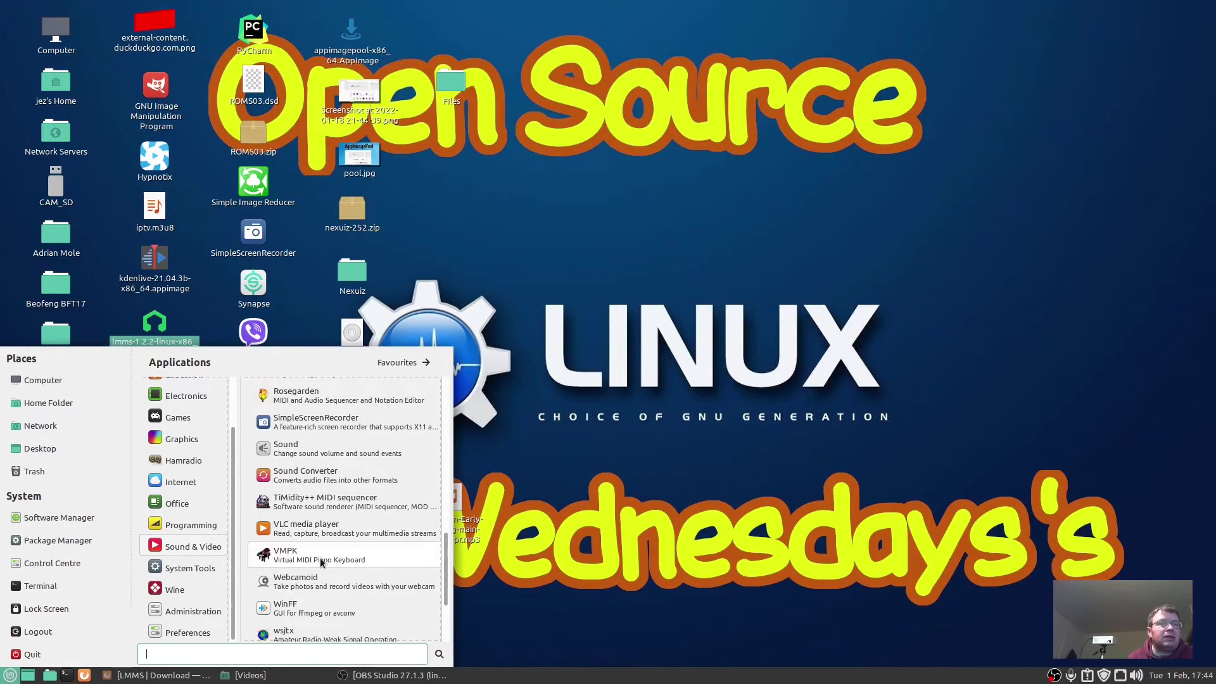
pyautogui.click(277, 561)
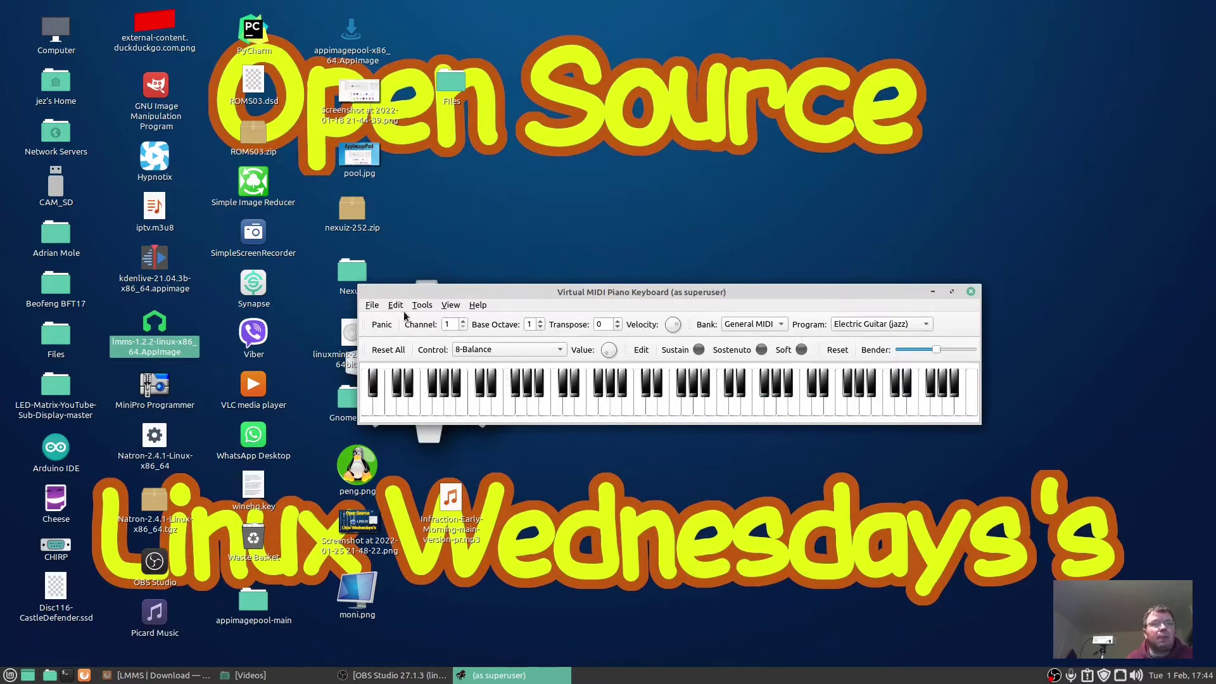
# Open VMPK's MIDI Connections showing ALSA input from the Keystation Mini 32 MK3.
pyautogui.click(393, 306)
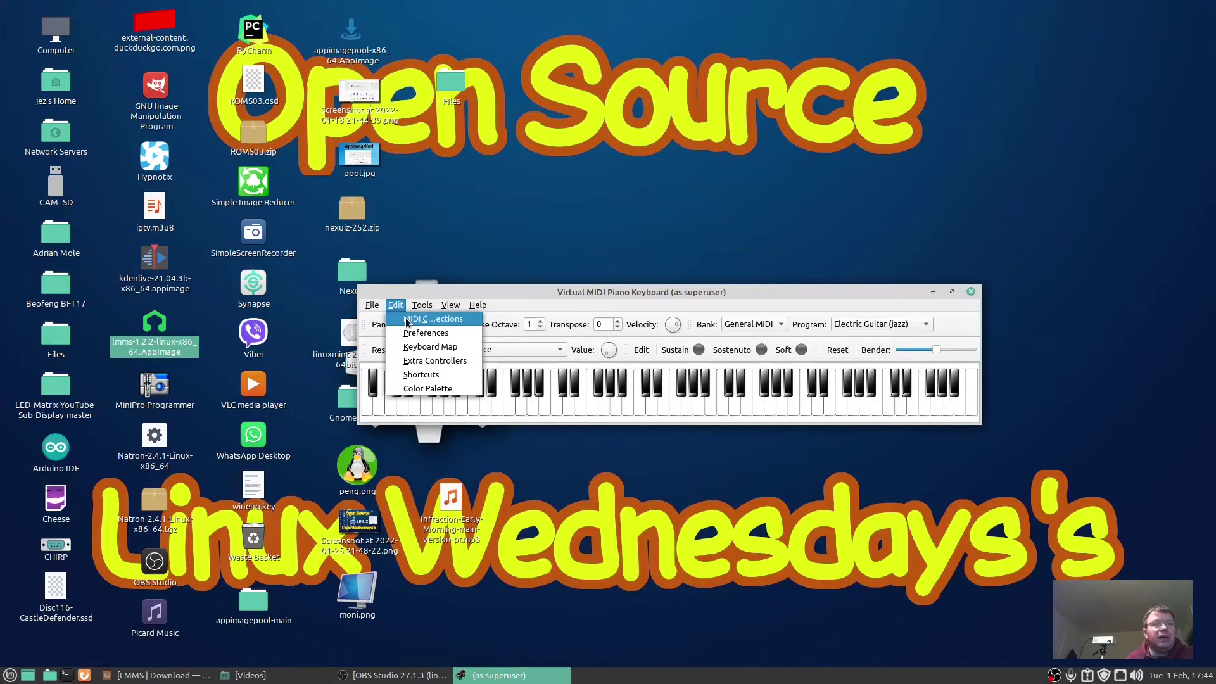
pyautogui.click(412, 320)
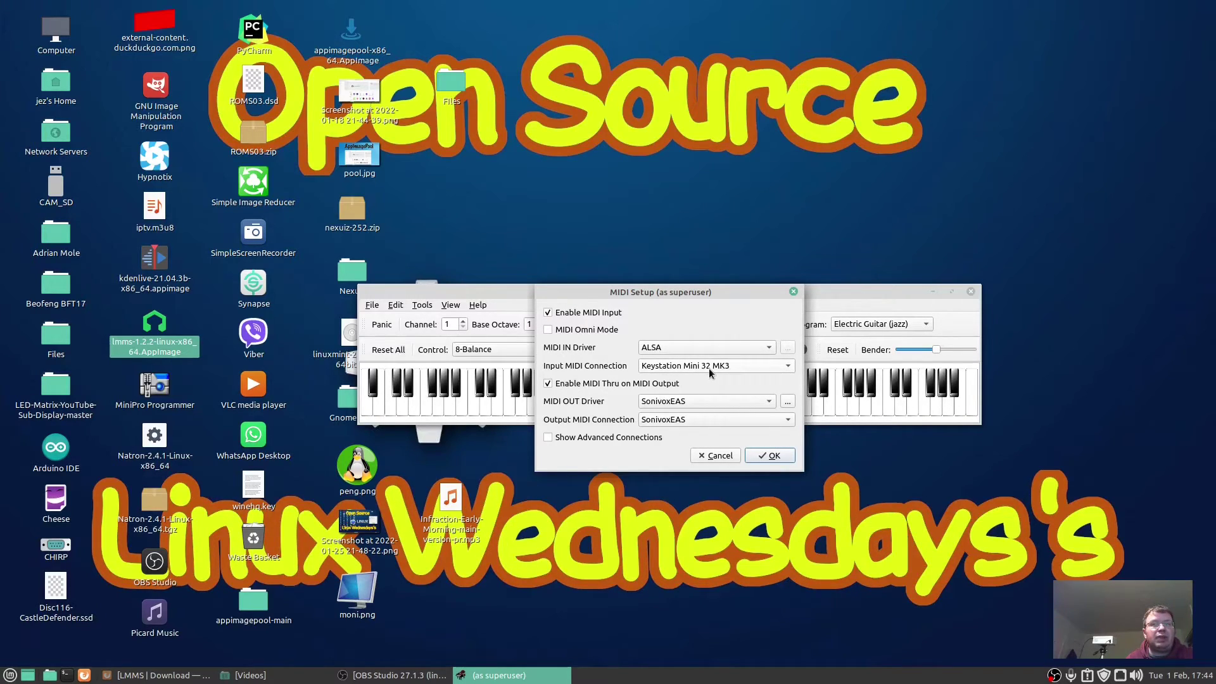
pyautogui.click(788, 457)
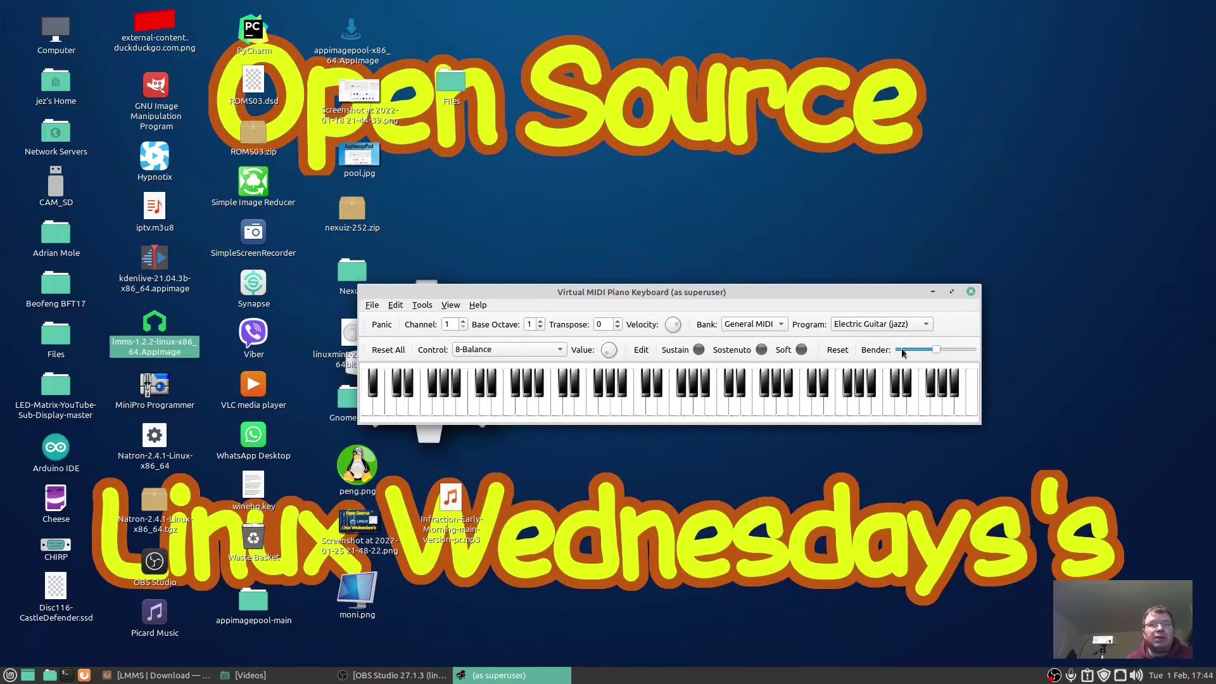
pyautogui.click(898, 327)
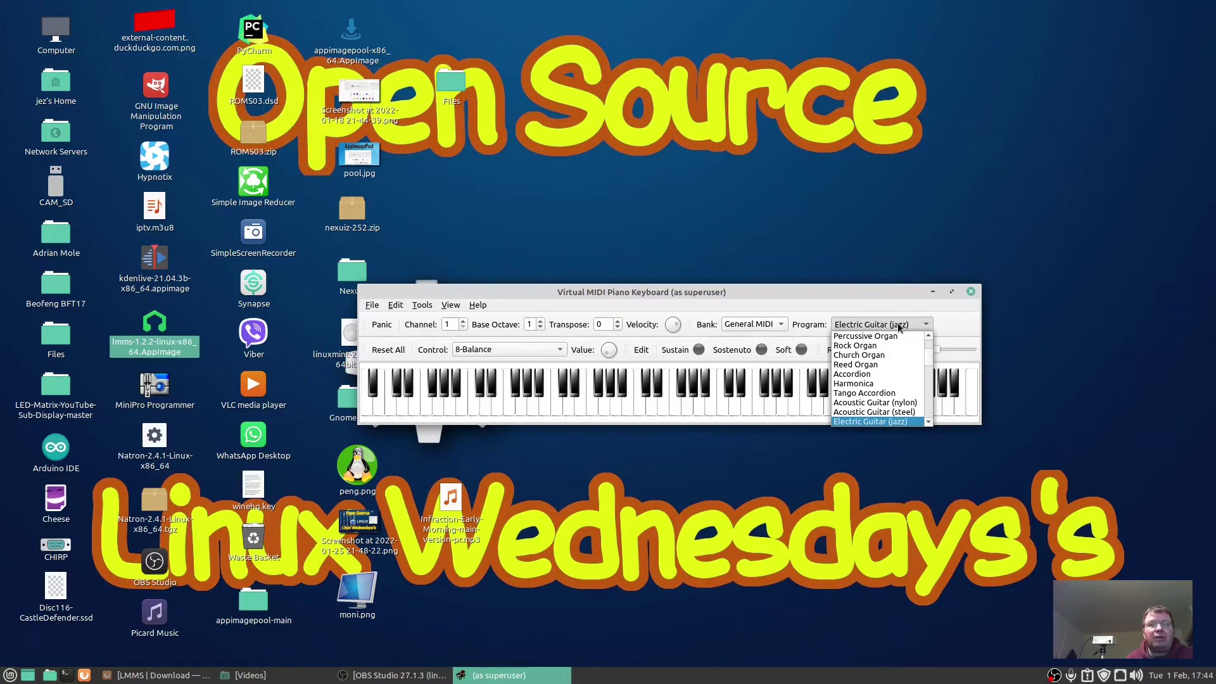
pyautogui.click(898, 323)
pyautogui.press('j')
pyautogui.press('j')
pyautogui.press('n')
pyautogui.press('b')
pyautogui.press('v')
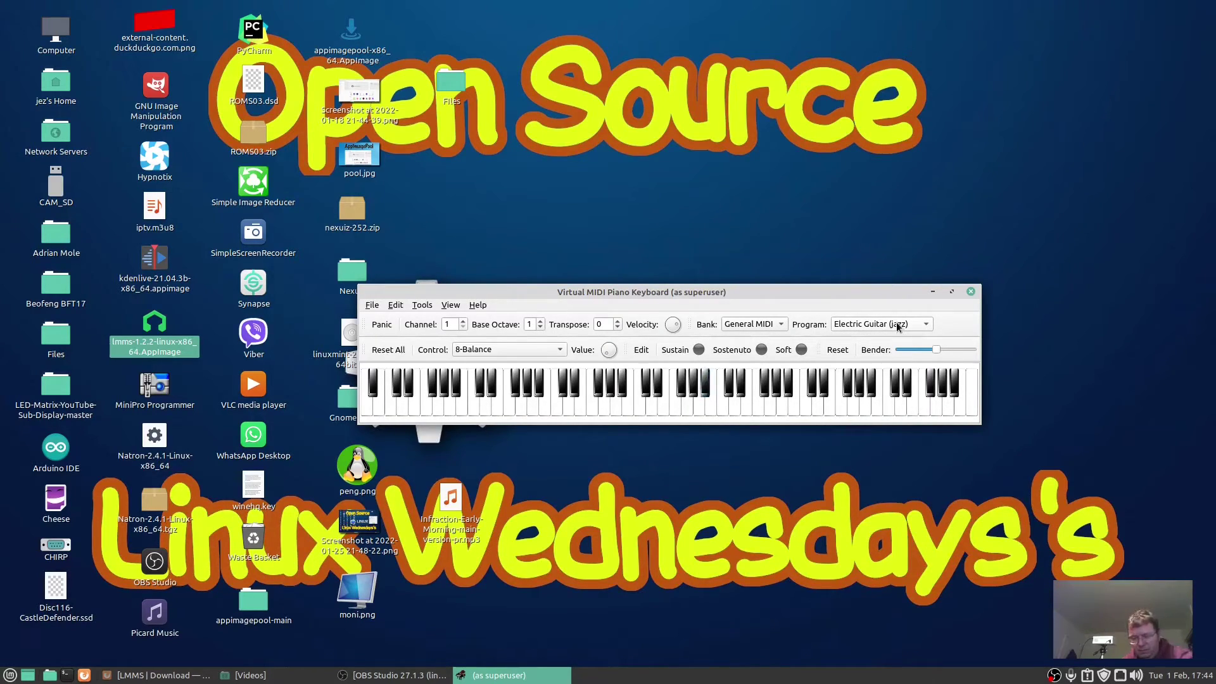
pyautogui.press('x')
pyautogui.press('j')
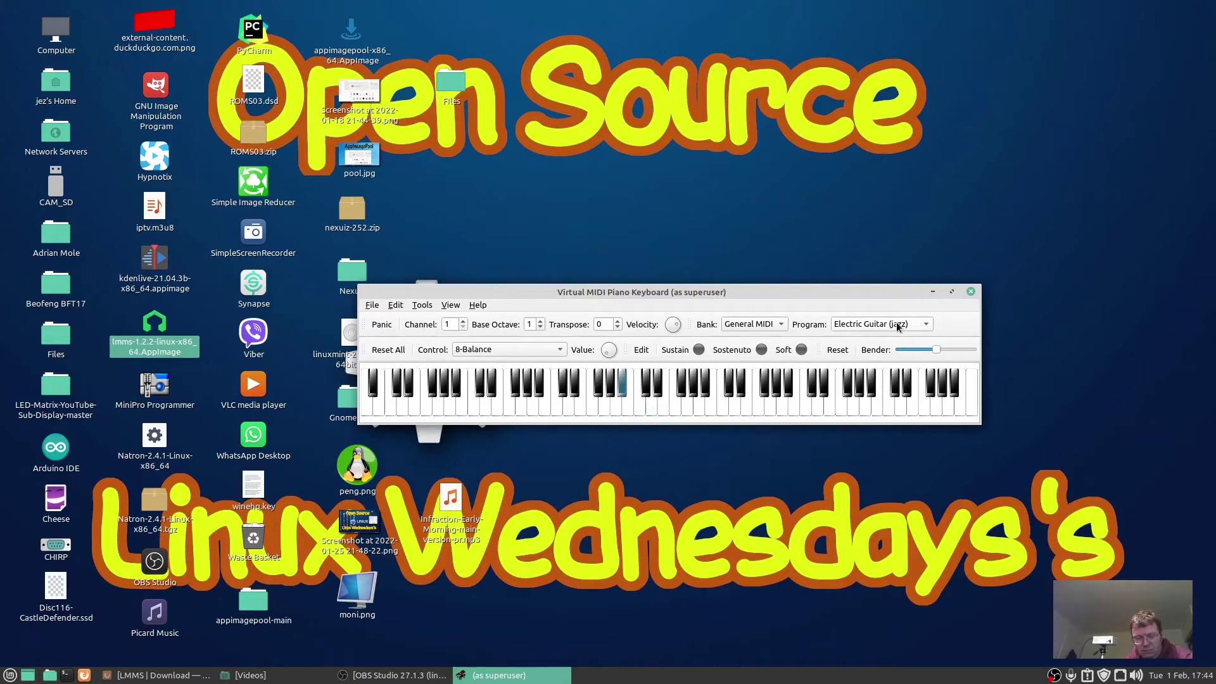
pyautogui.press('z')
pyautogui.press('x')
pyautogui.press('x')
pyautogui.press('z')
pyautogui.press('m')
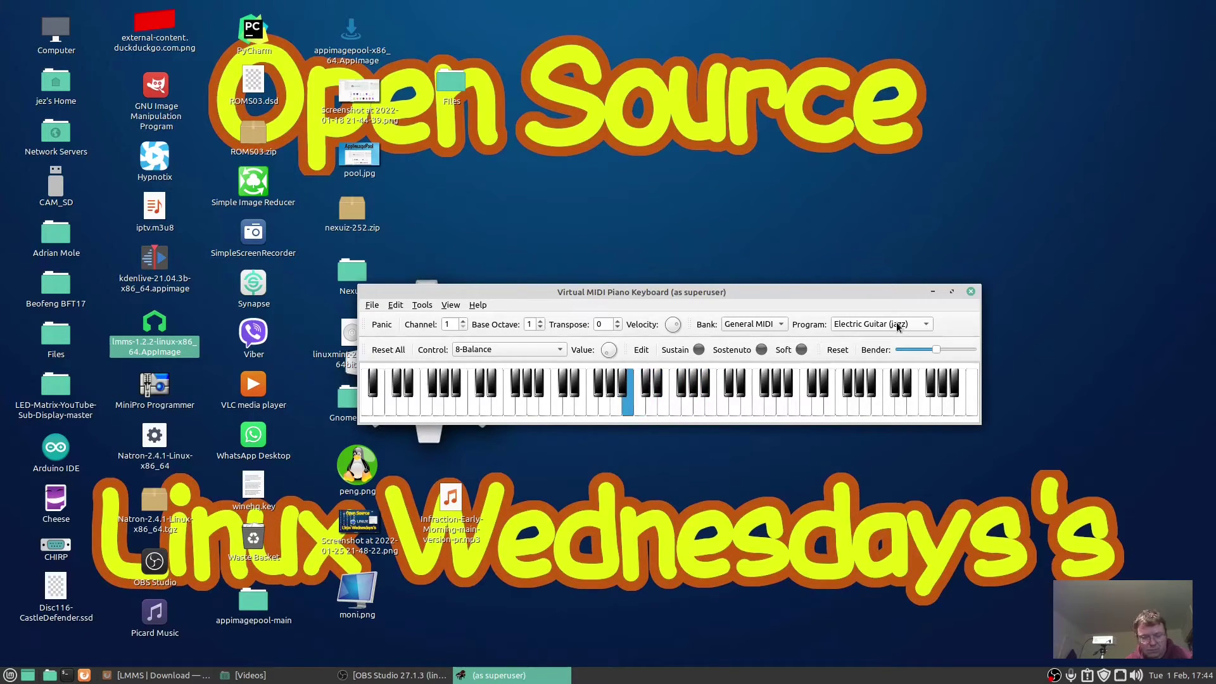
pyautogui.press('m')
pyautogui.press(',')
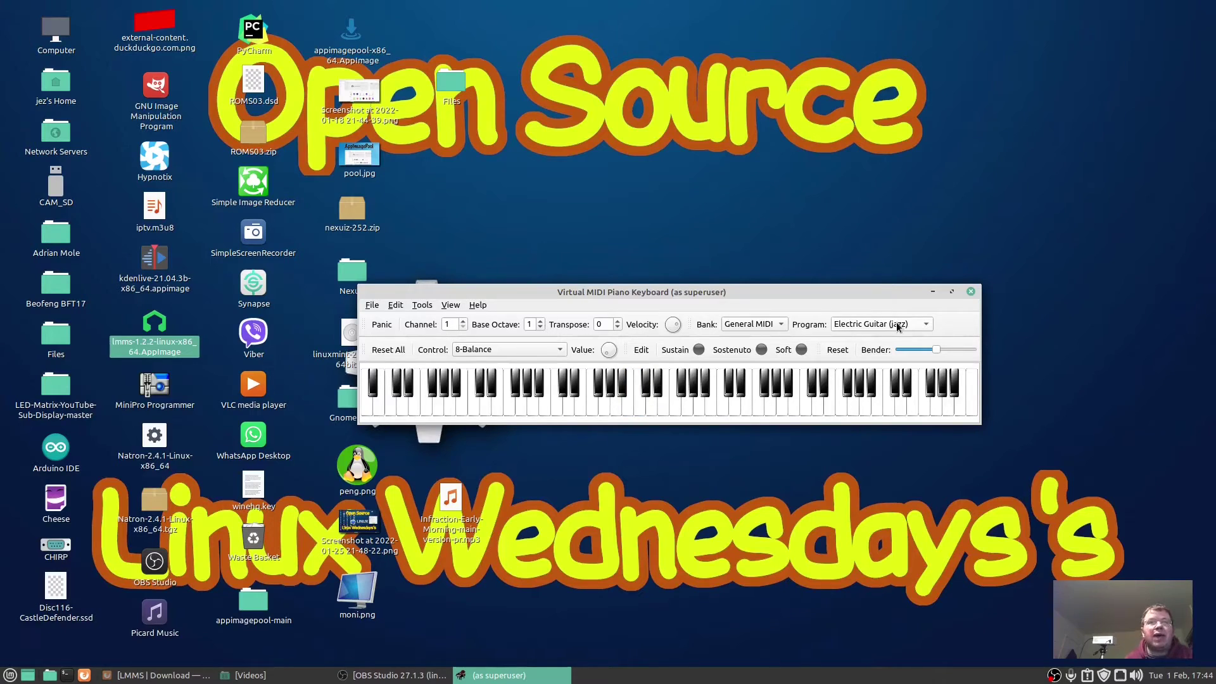
# Change the VMPK program from Electric Guitar (jazz) to Acoustic Grand Piano on the General MIDI bank.
pyautogui.click(896, 323)
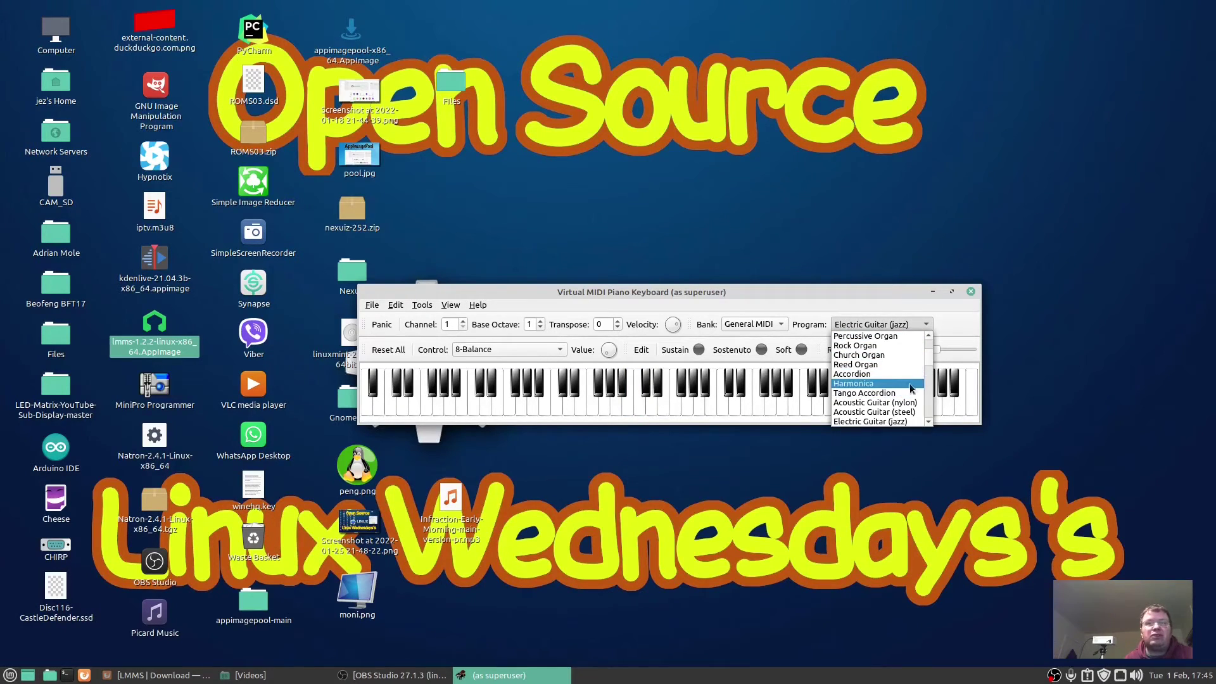
pyautogui.scroll(5, 913, 373)
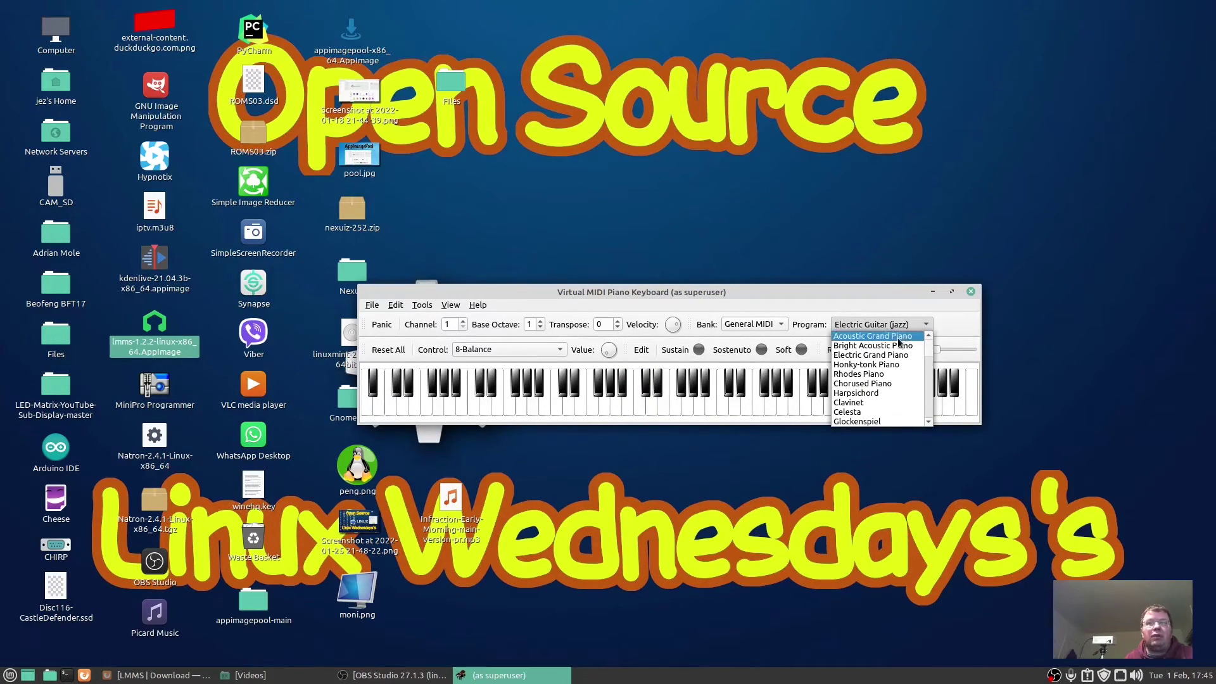
pyautogui.click(898, 337)
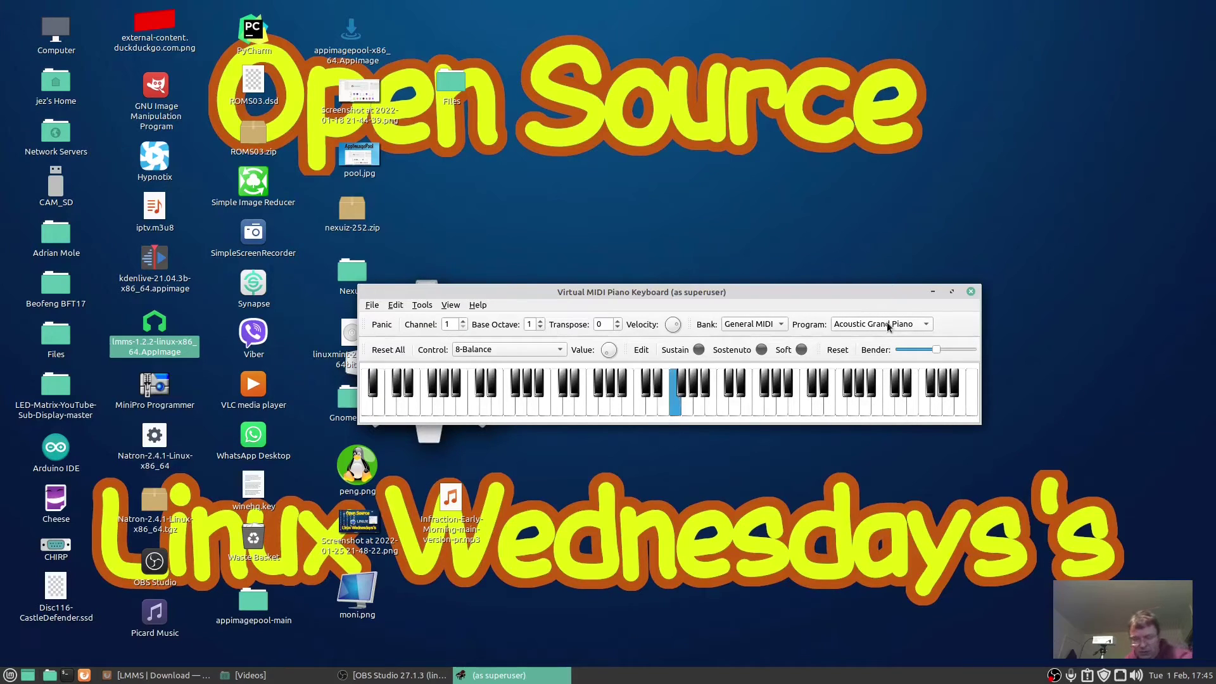